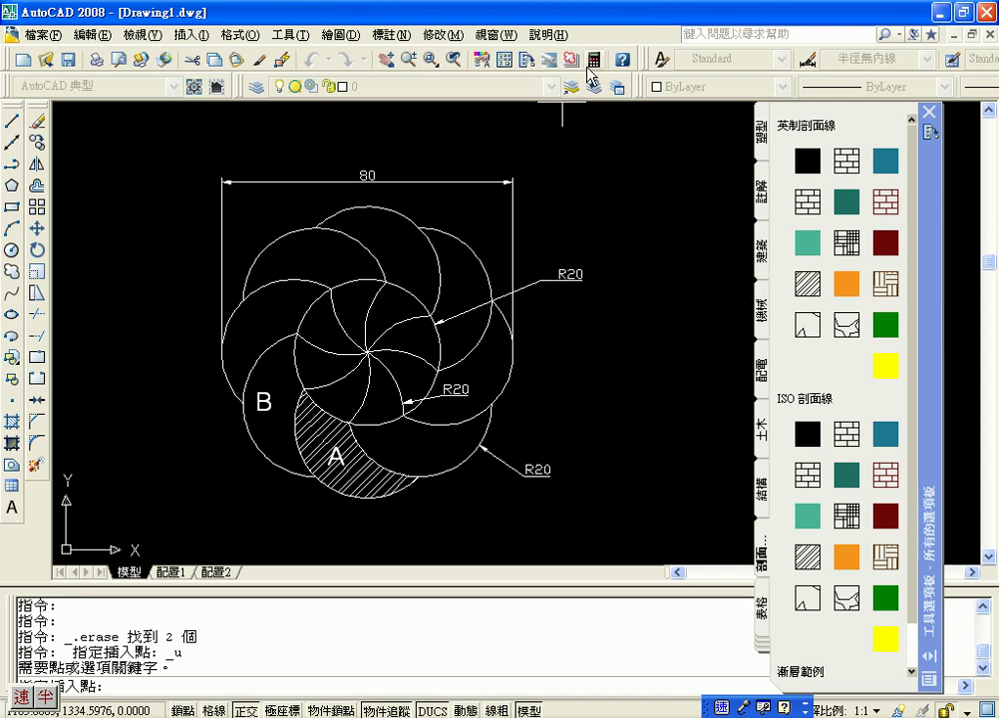
Close and reopen the Tool Palettes, pan the drawing, and dismiss the fatal error message.
left_click(930, 112)
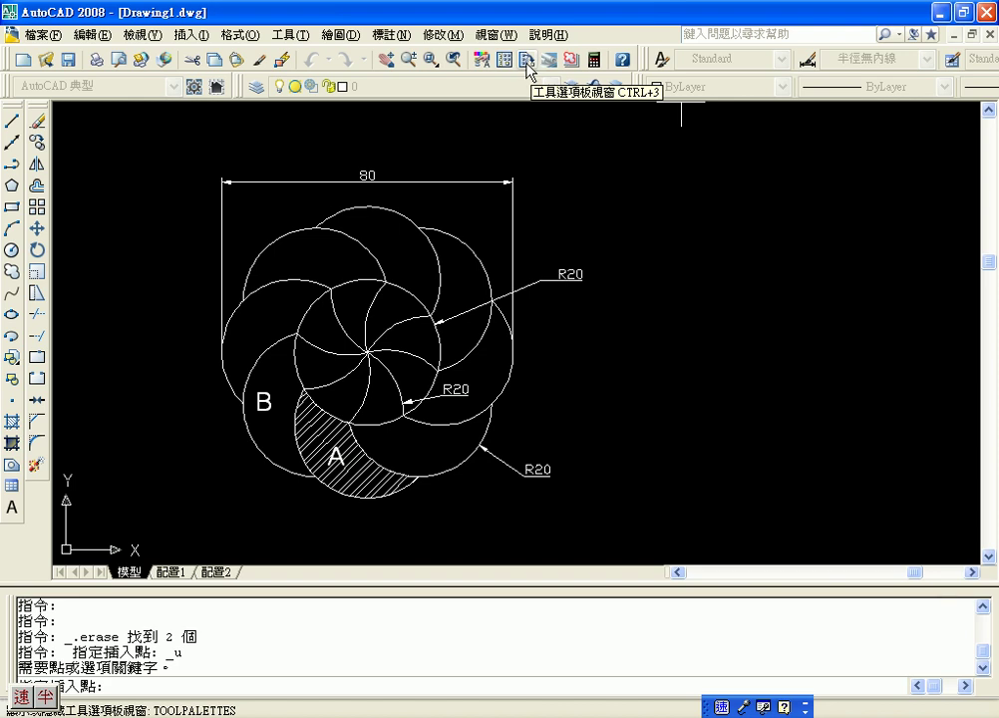
left_click(527, 71)
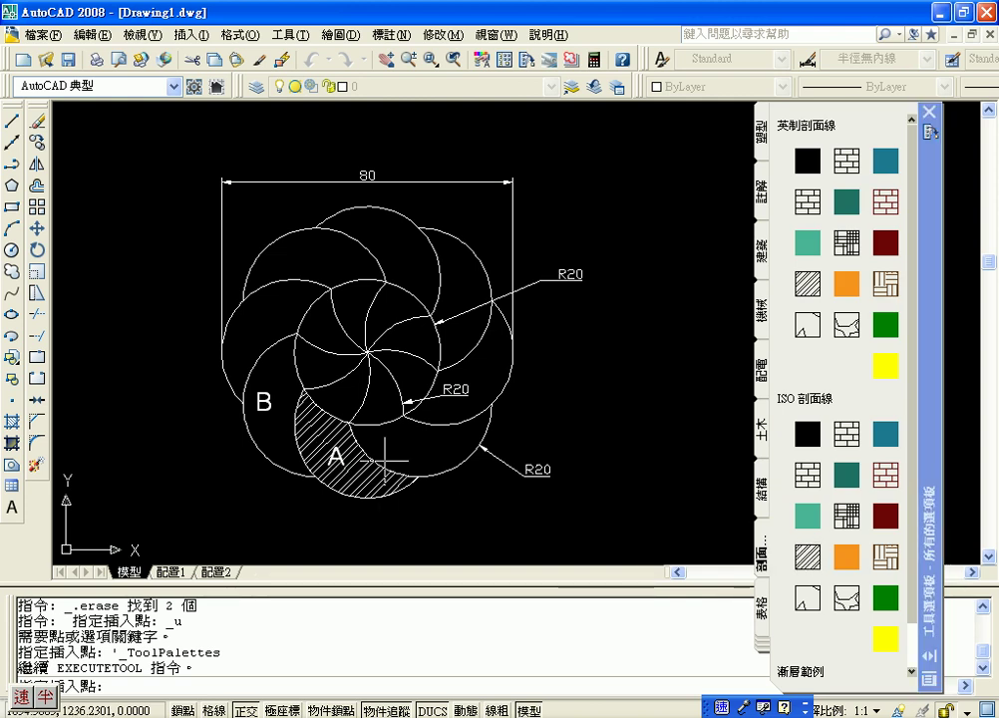
middle_click_drag(630, 413, 671, 304)
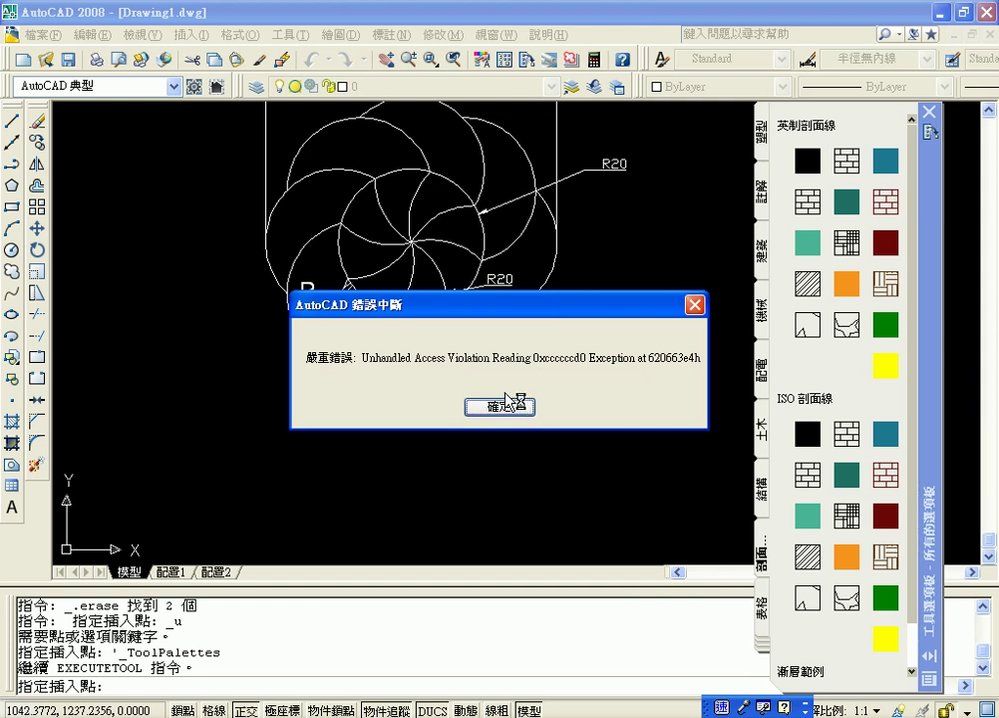
left_click(512, 409)
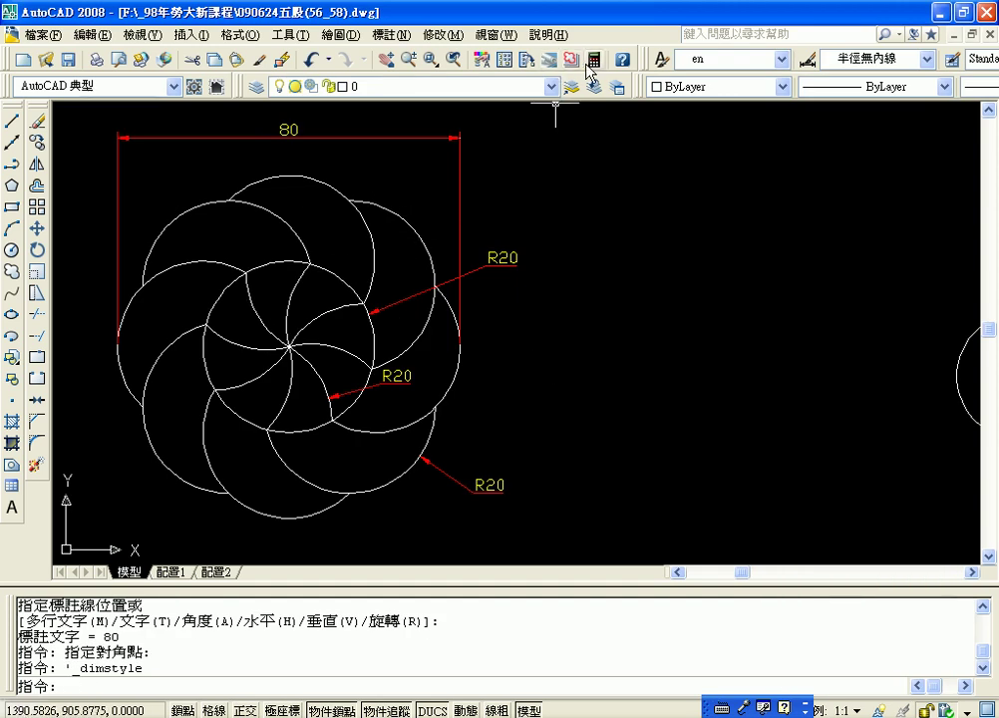
Drag the steel (鋼) ISO hatch from the hatch palette into the lower-left crescent, then recentre the view.
left_click(527, 66)
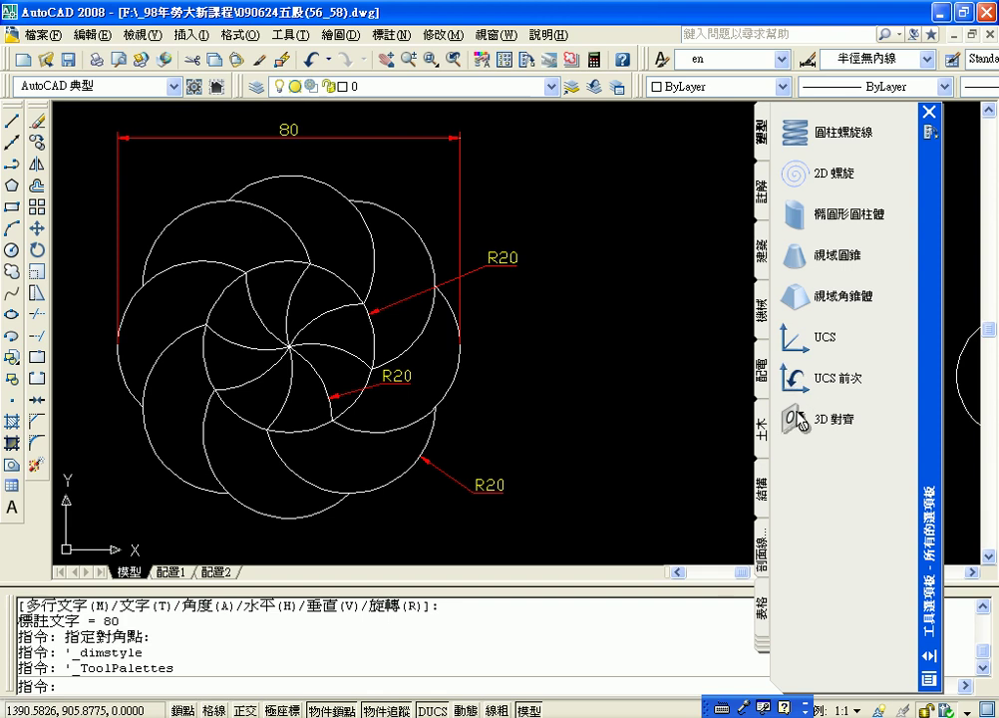
left_click(765, 544)
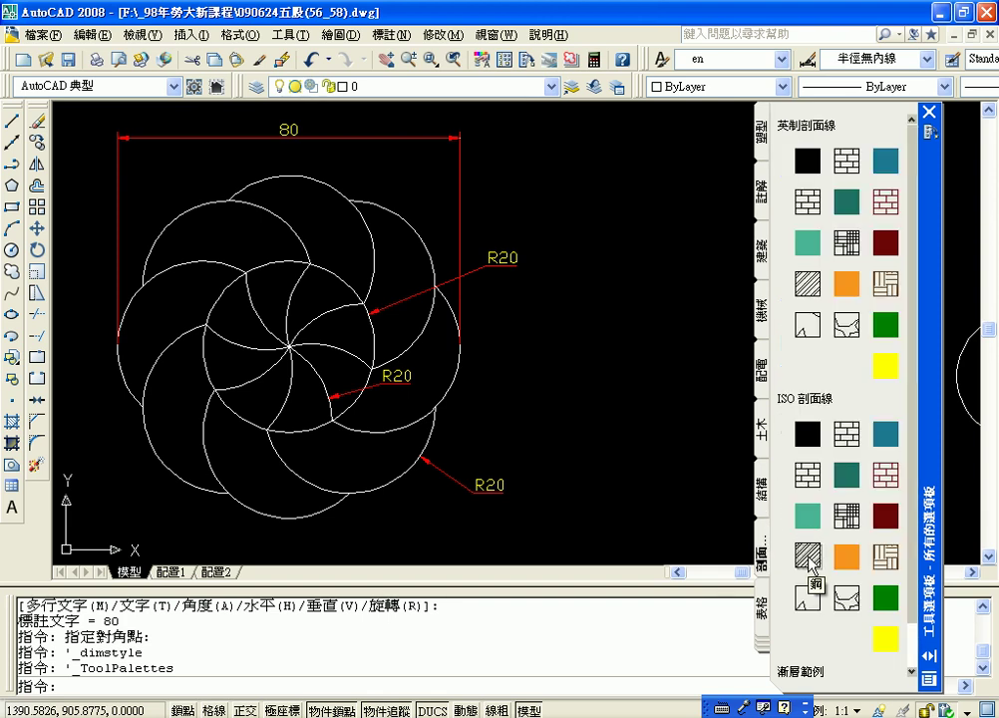
left_click_drag(808, 556, 187, 427)
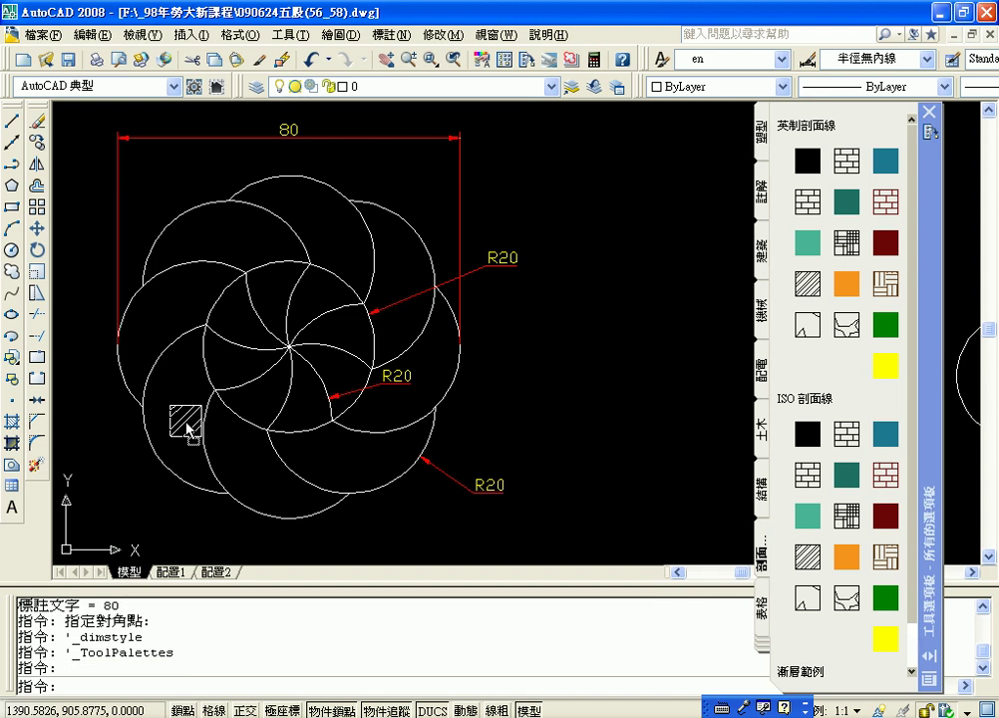
left_click_drag(187, 427, 178, 417)
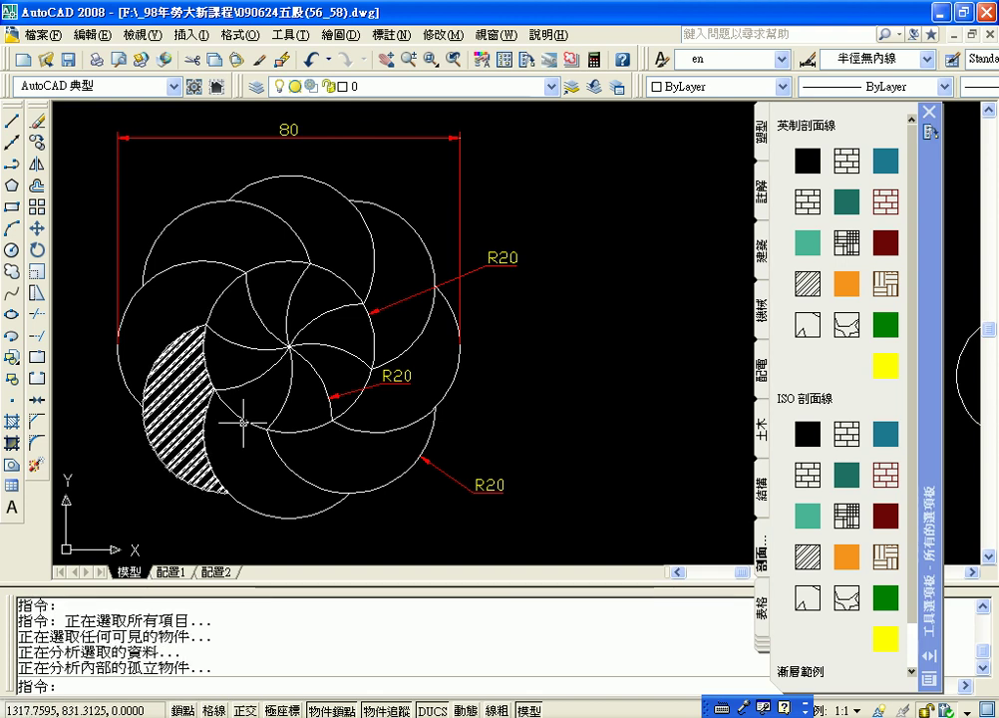
middle_click_drag(551, 390, 697, 319)
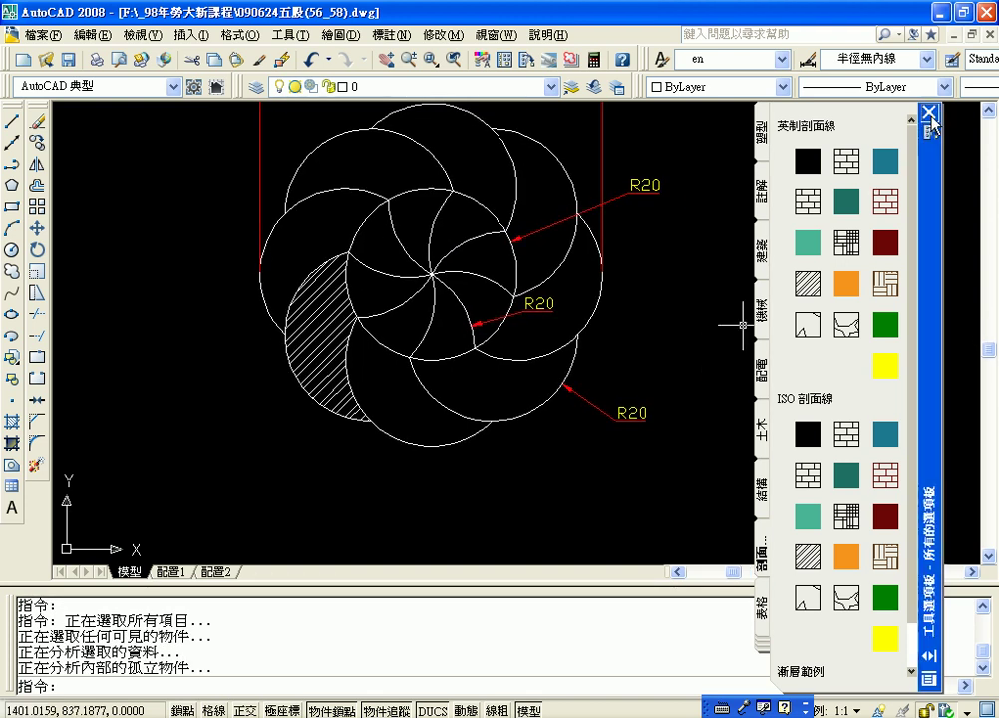
Draw an MText box below the flower's lower left and browse the font list.
left_click(14, 508)
left_click(207, 464)
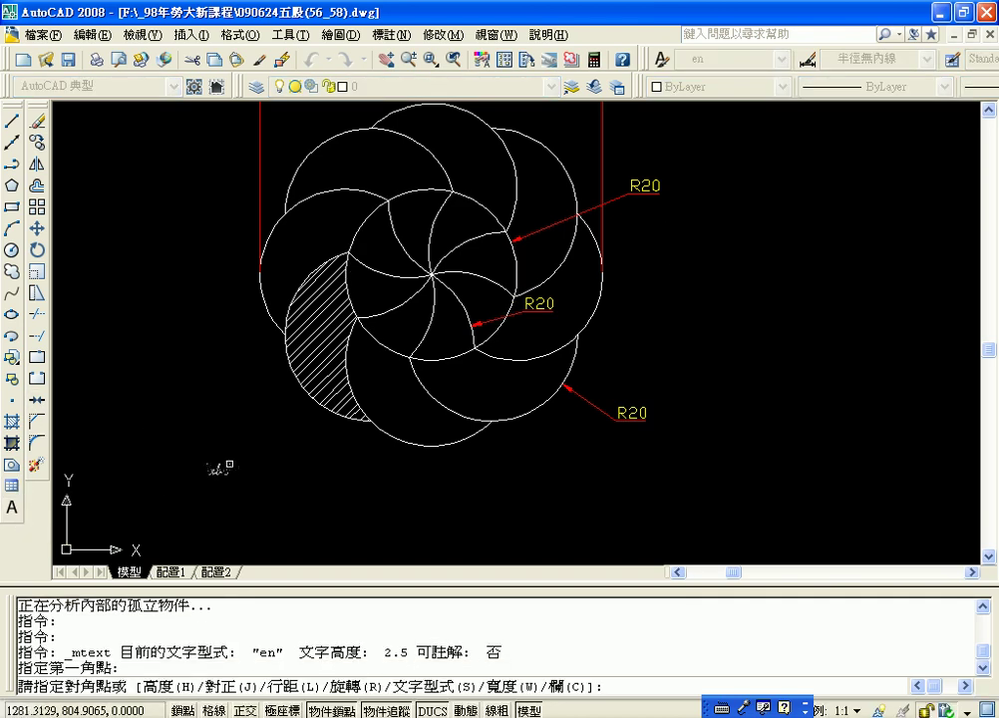
left_click(259, 489)
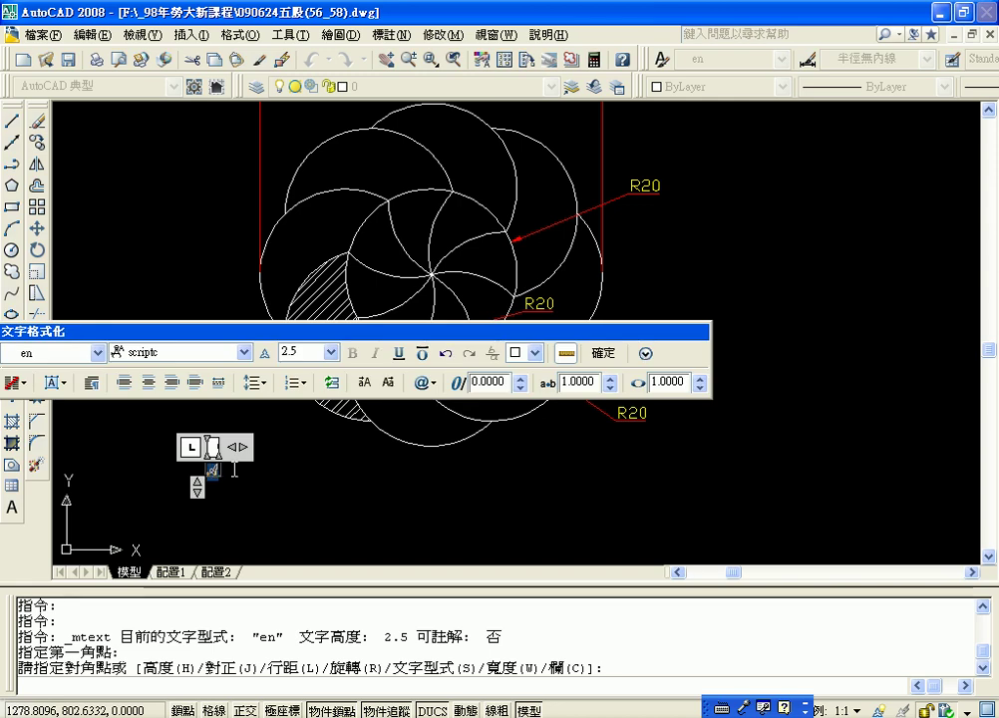
left_click(244, 352)
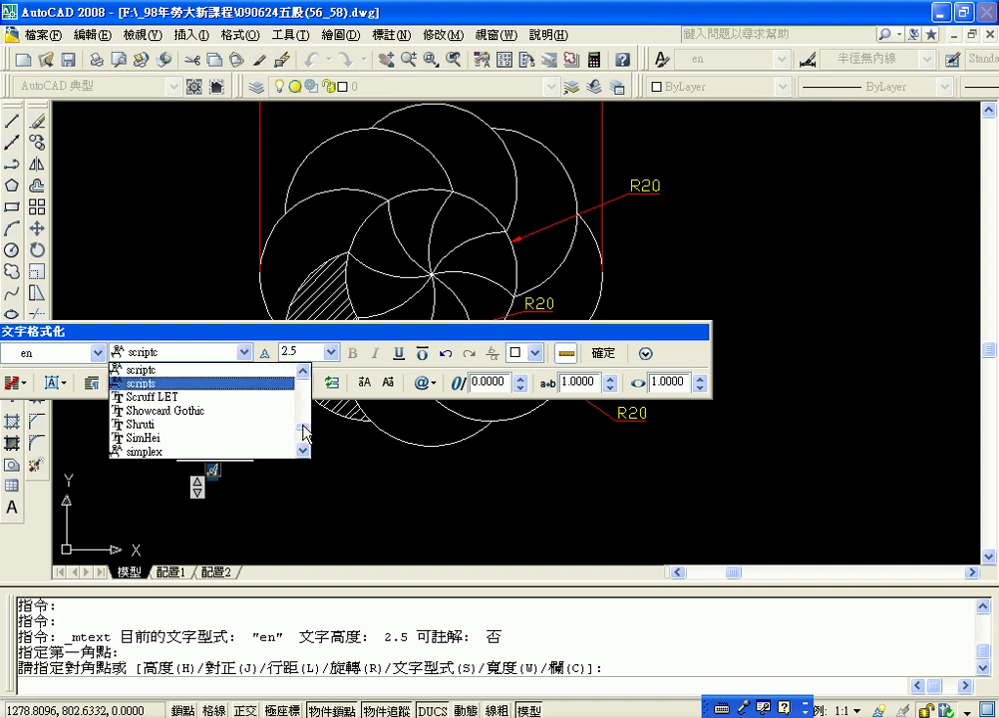
scroll(302, 391, "up", 5)
scroll(304, 399, "up", 5)
left_click_drag(304, 409, 303, 397)
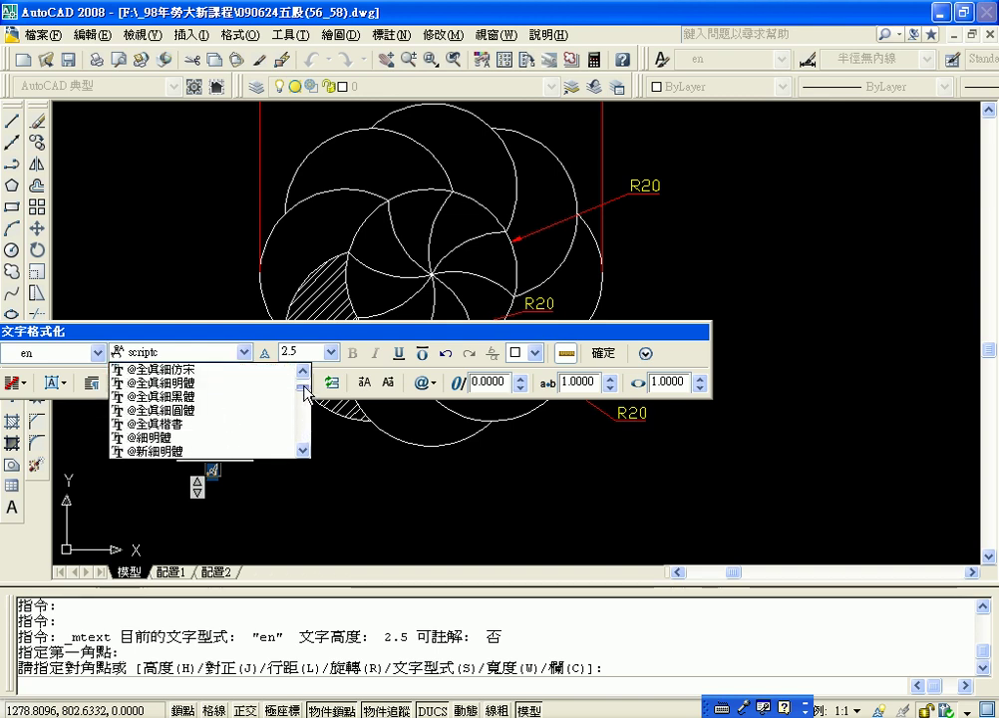
scroll(252, 419, "up", 1)
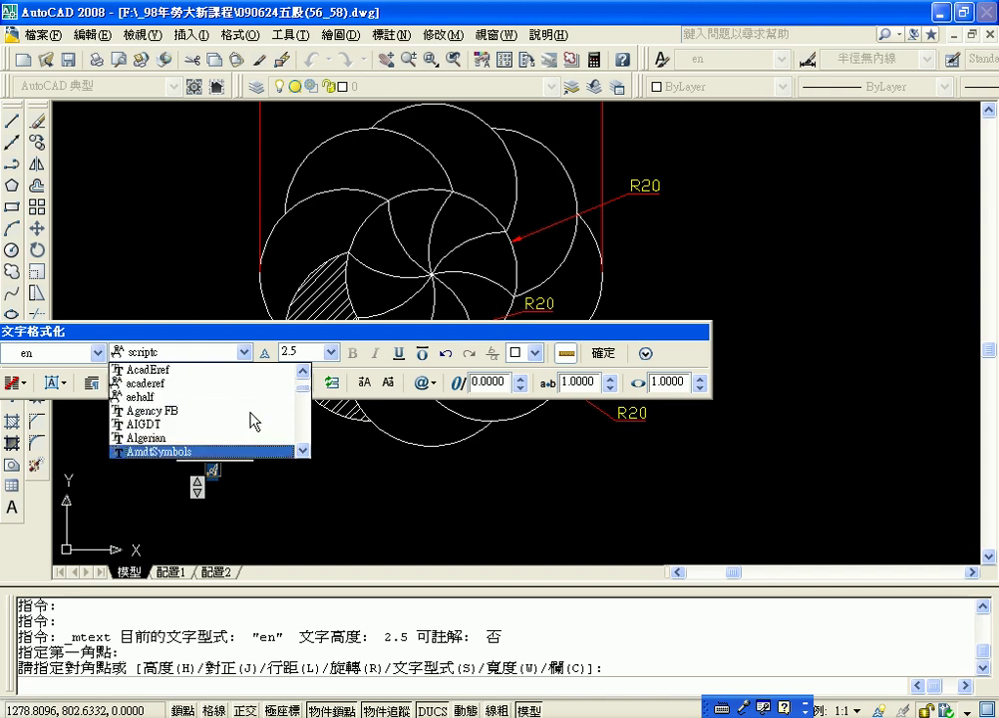
left_click(306, 375)
left_click(306, 375)
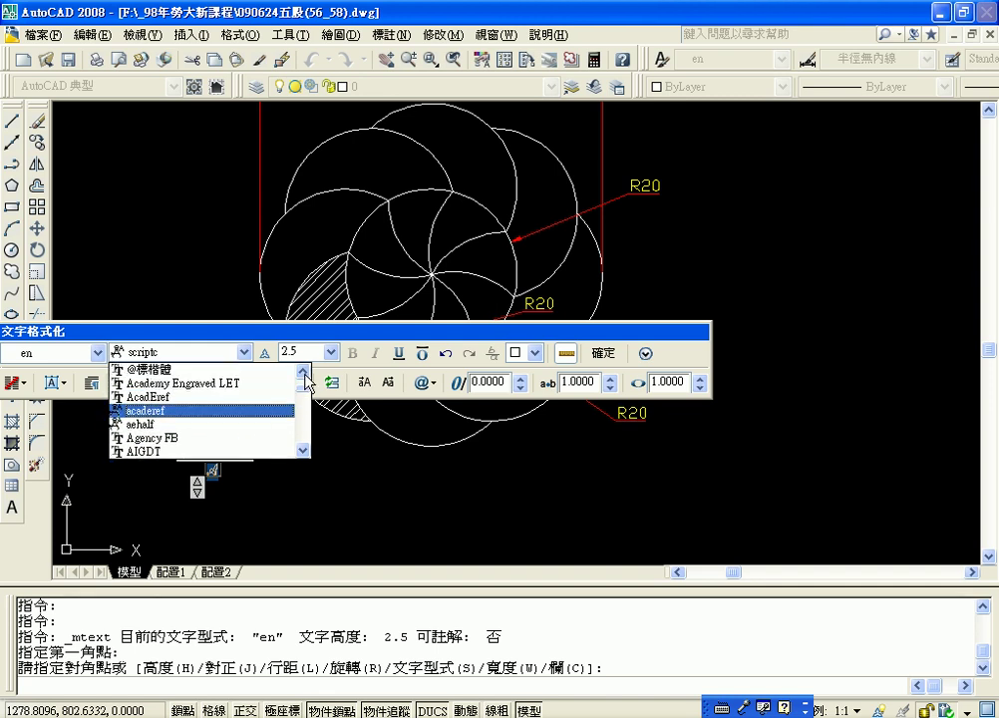
Choose Arial as the label font.
left_click(304, 451)
left_click(304, 451)
left_click(305, 451)
left_click(304, 452)
left_click(304, 452)
left_click(304, 454)
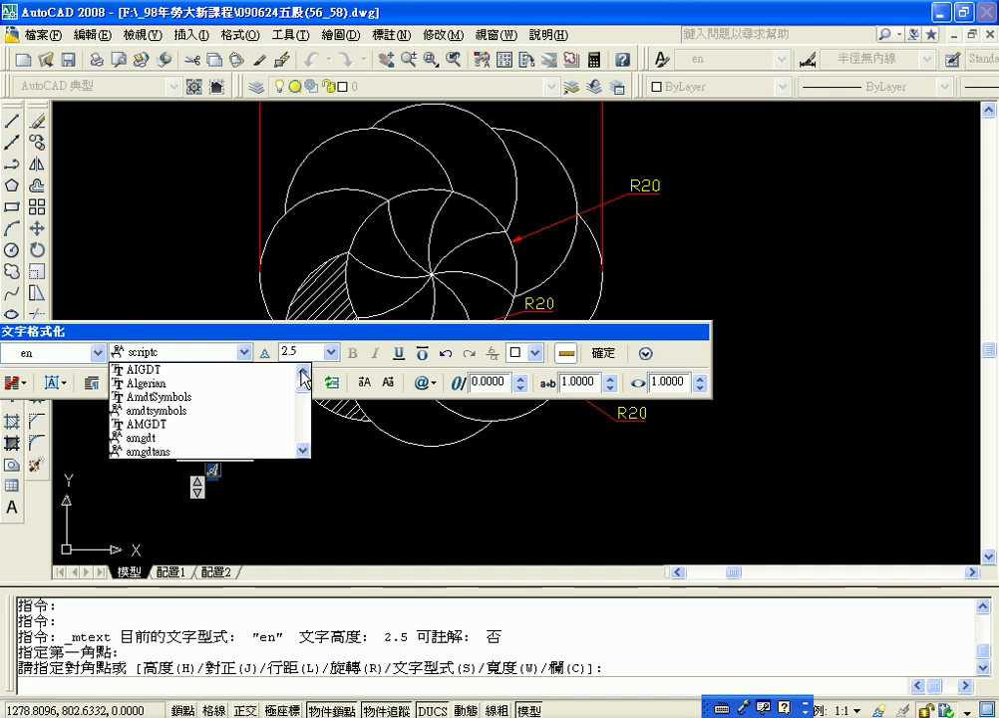
left_click(304, 451)
left_click(304, 450)
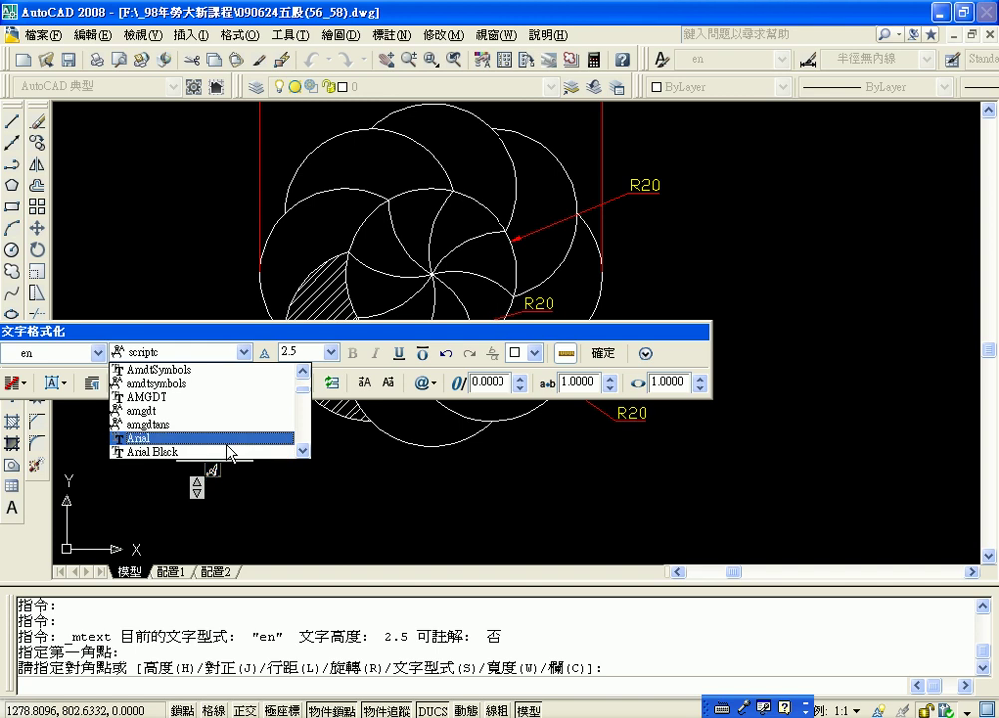
left_click(230, 439)
Set text height 5, place the letter A label, and select it.
double_click(291, 351)
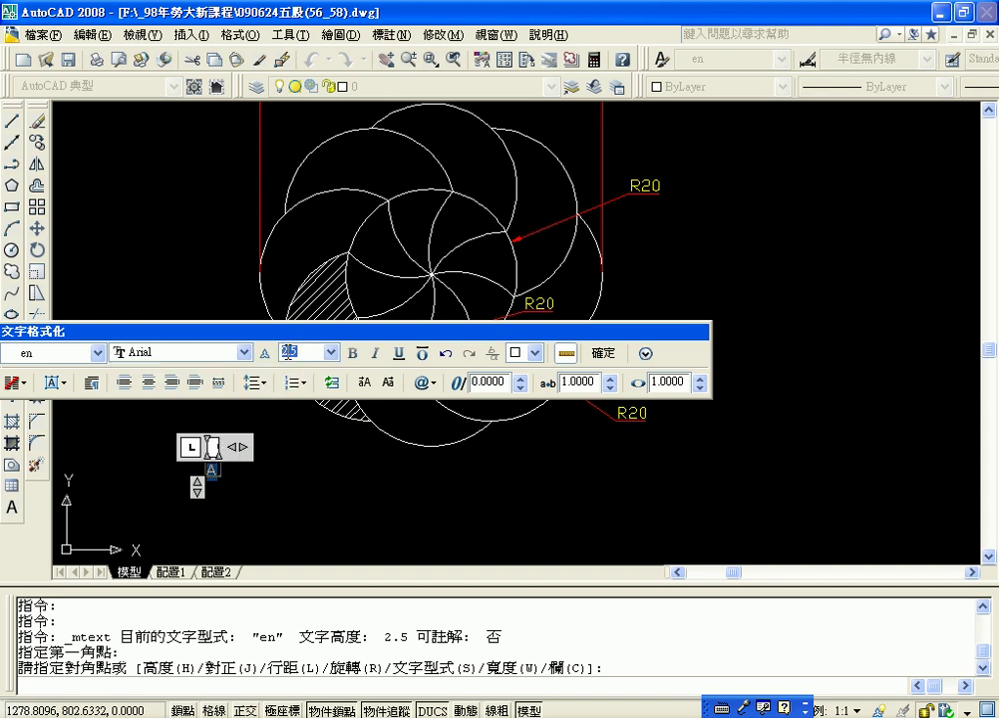
type("5")
key("Return")
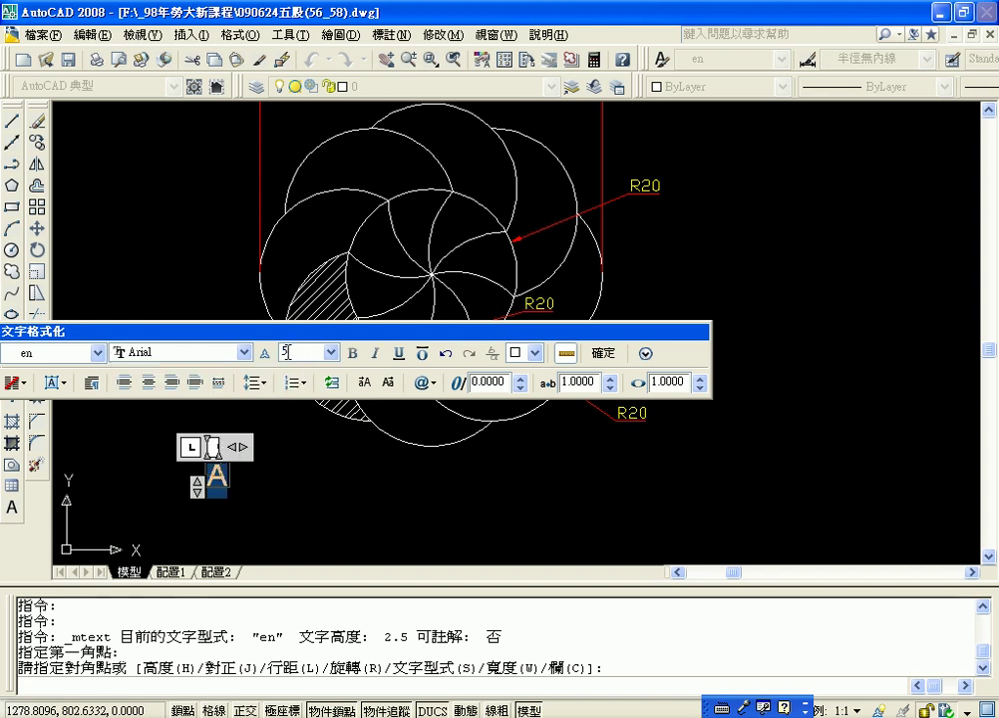
left_click_drag(238, 338, 370, 312)
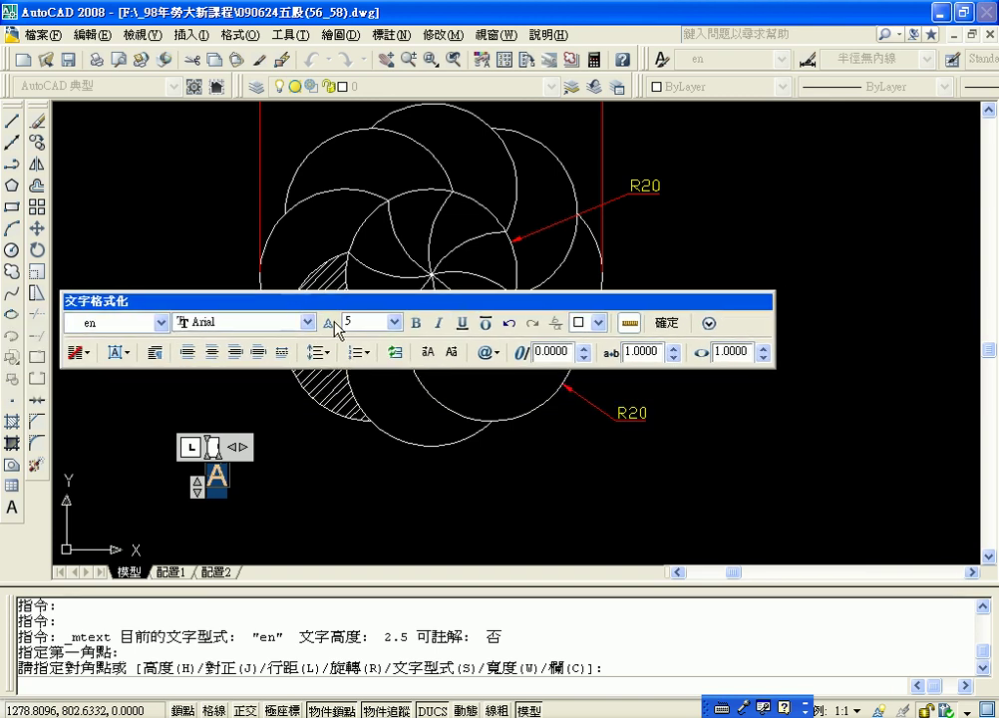
left_click(294, 473)
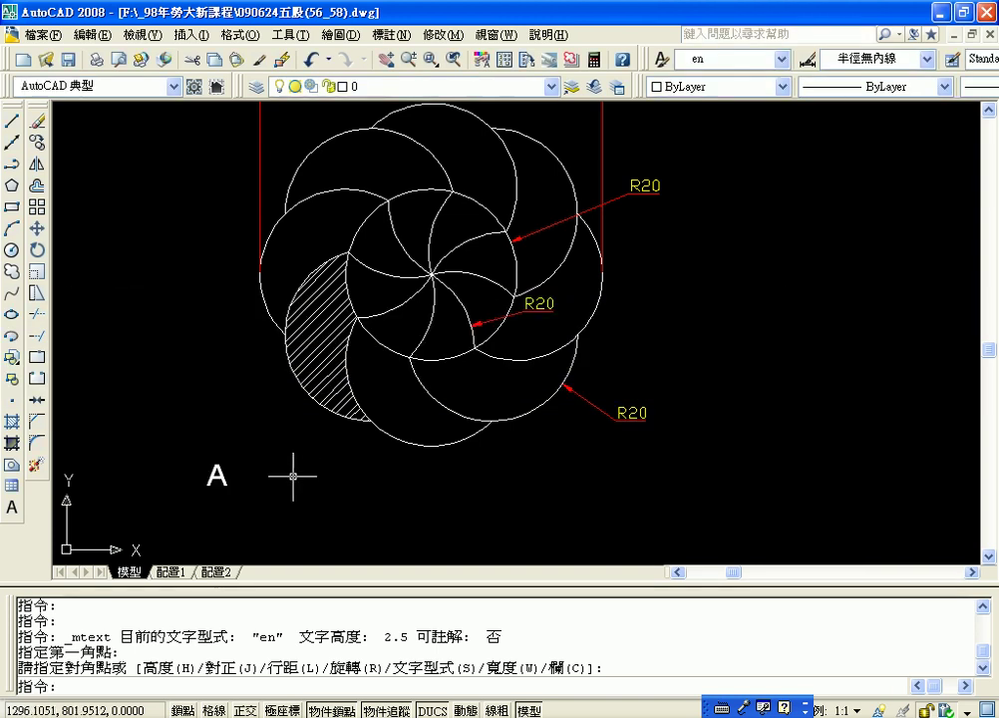
left_click(216, 474)
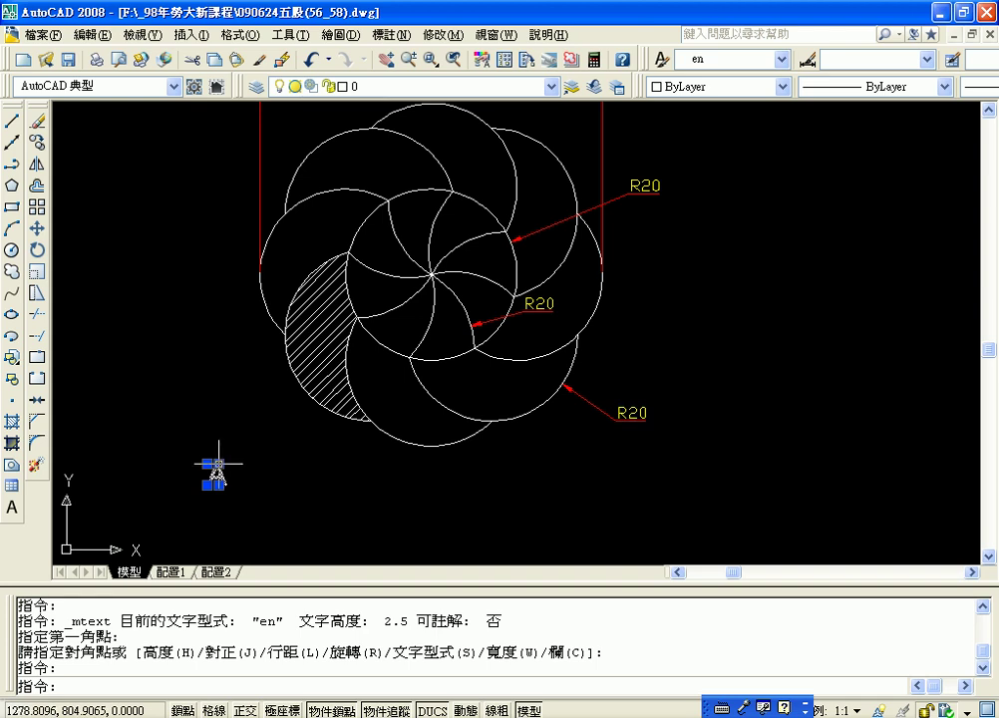
Bring the letter A in front of other objects using its right-click draw order option.
right_click(219, 464)
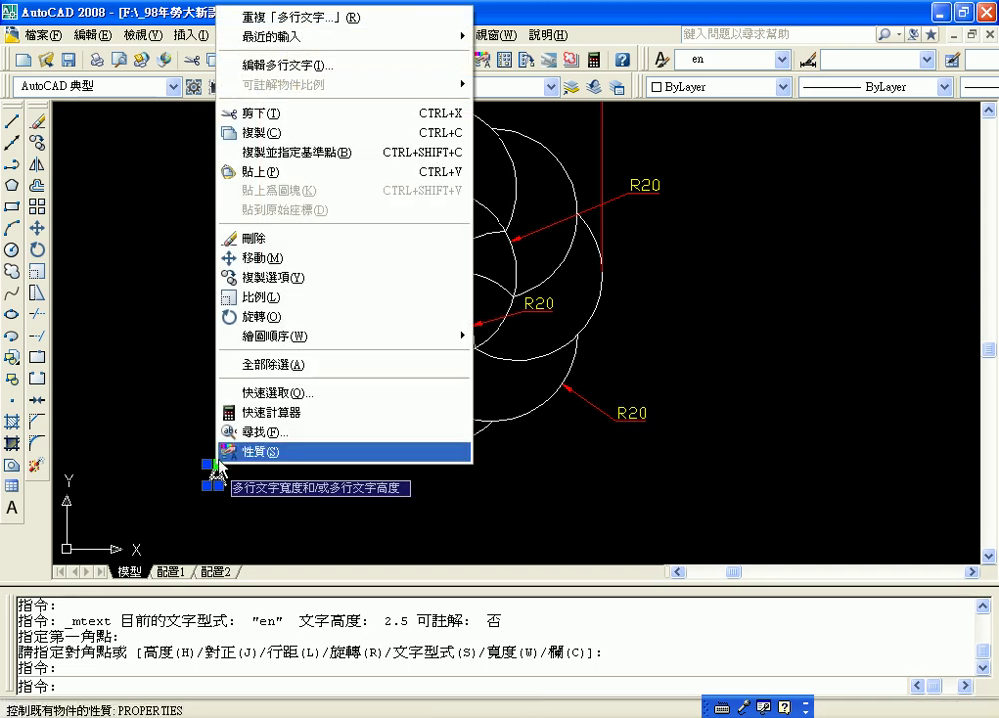
mouse_move(299, 336)
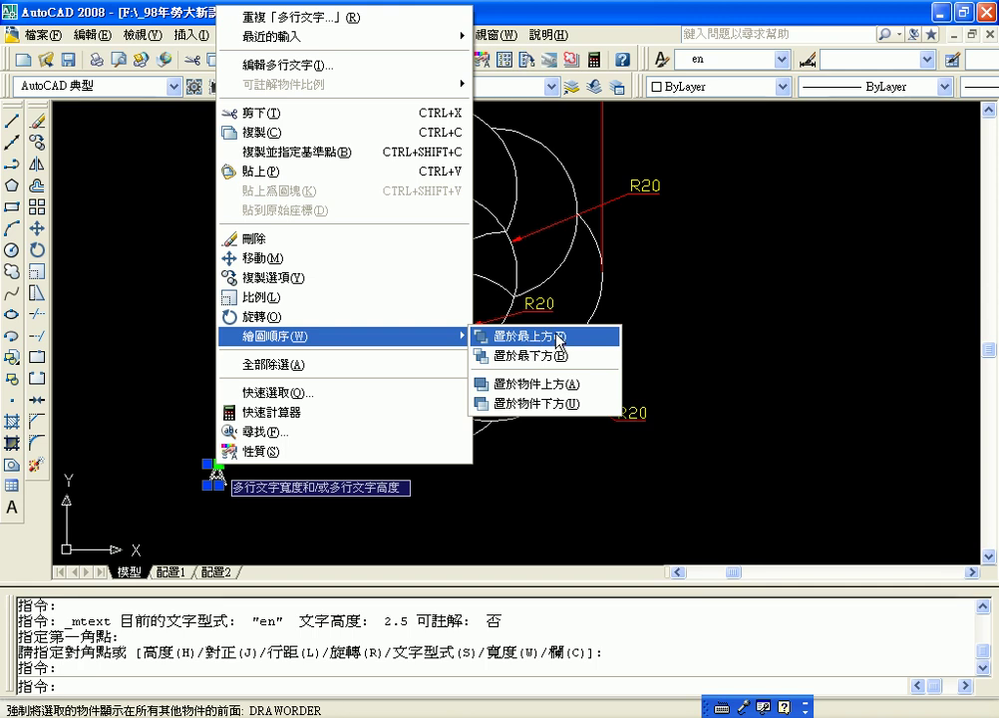
left_click(558, 340)
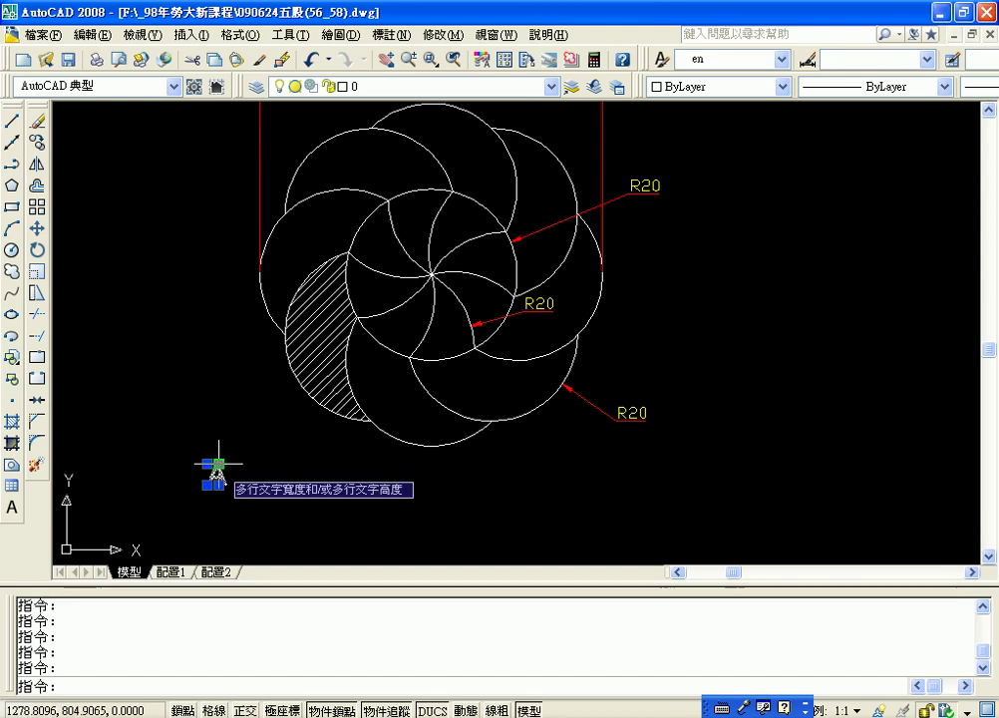
right_click(218, 464)
key("Escape")
right_click(254, 424)
Window-select the letter A, try a grip stretch, then cancel and deselect it.
left_click(207, 425)
left_click(218, 467)
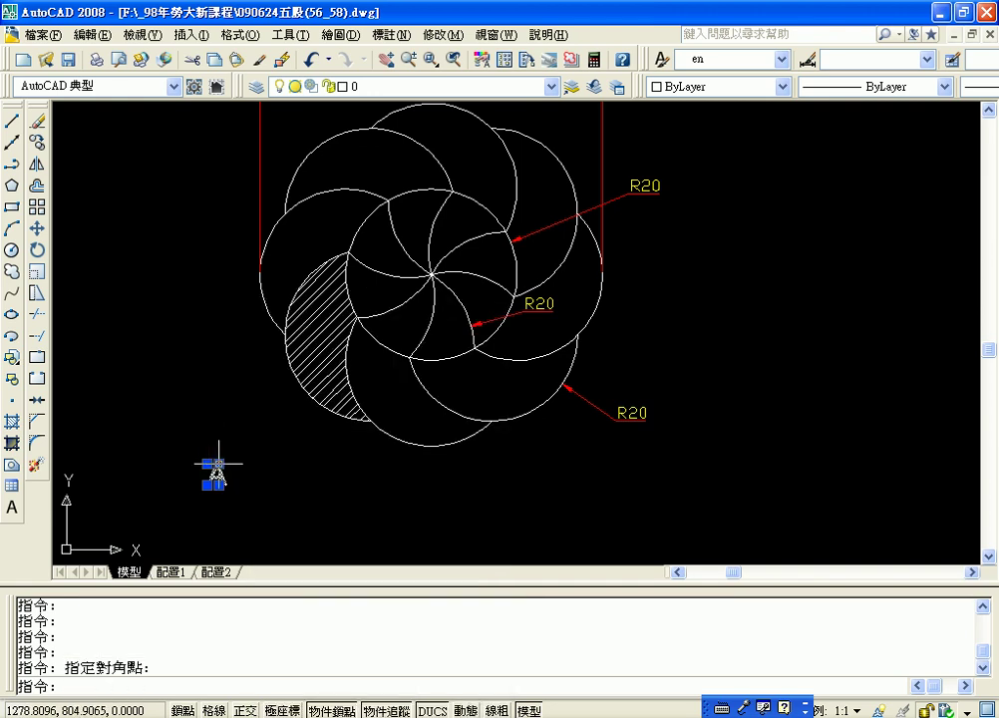
left_click(218, 464)
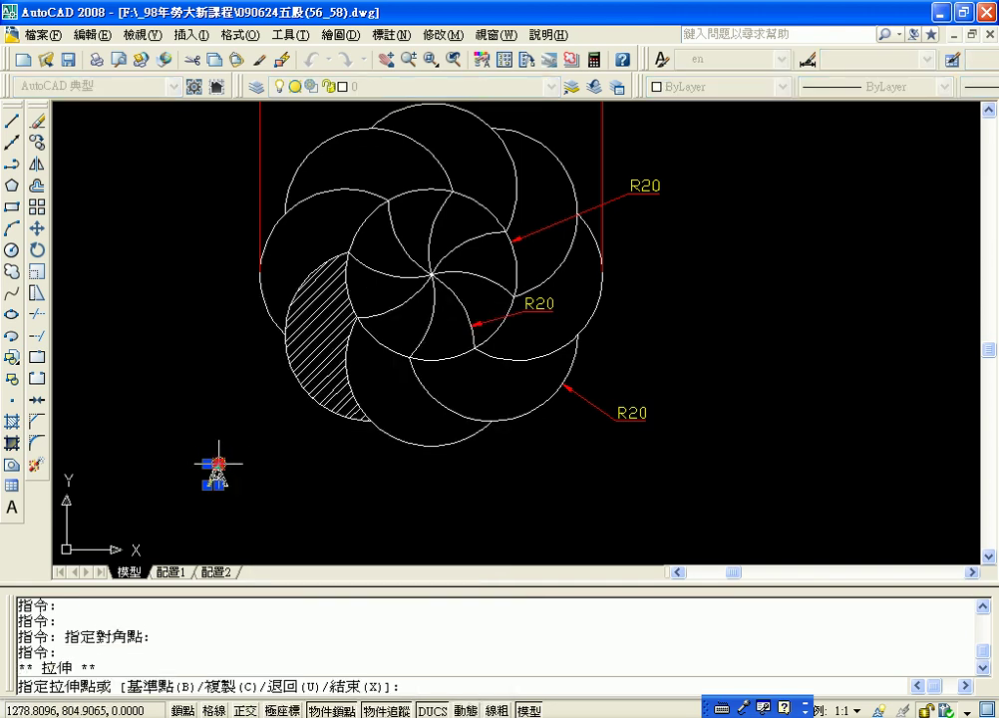
right_click(243, 443)
key("Escape")
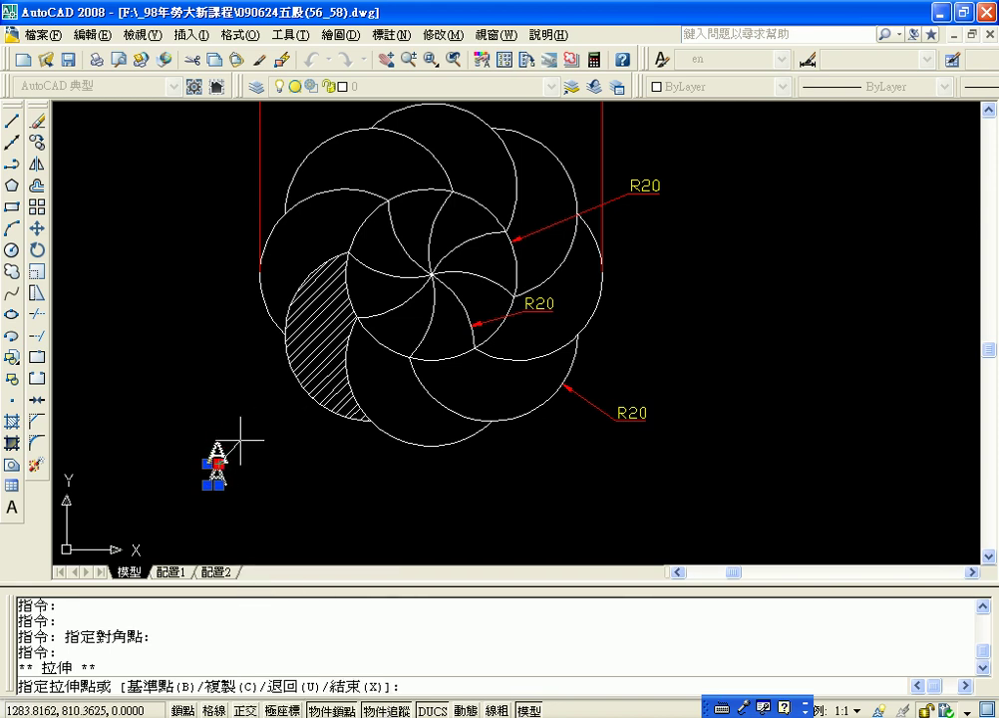
key("Escape")
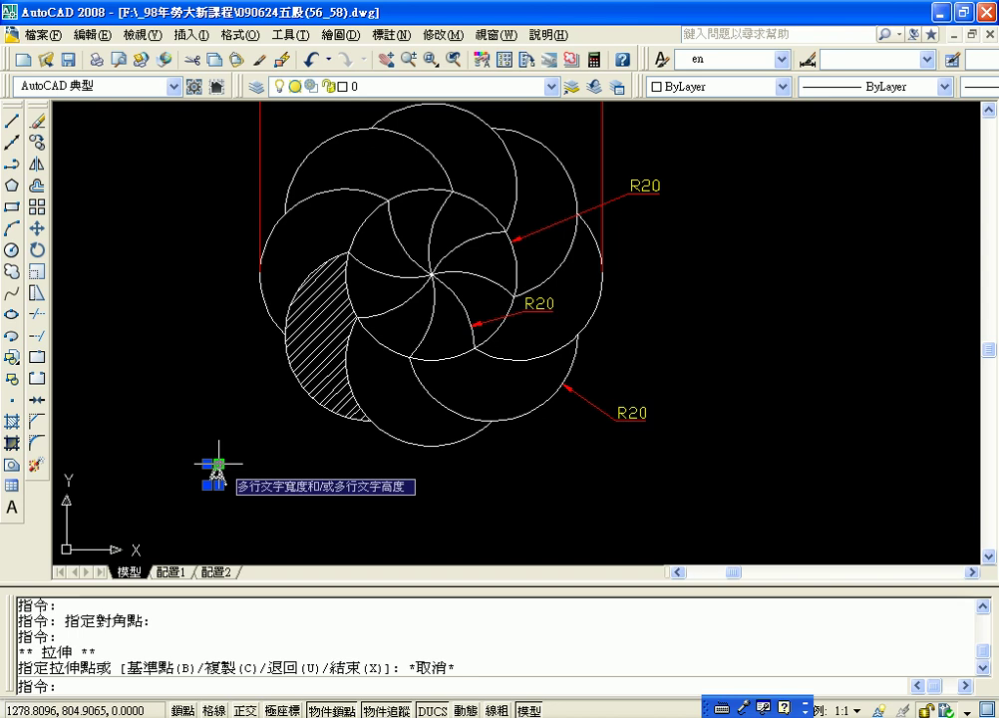
key("Escape")
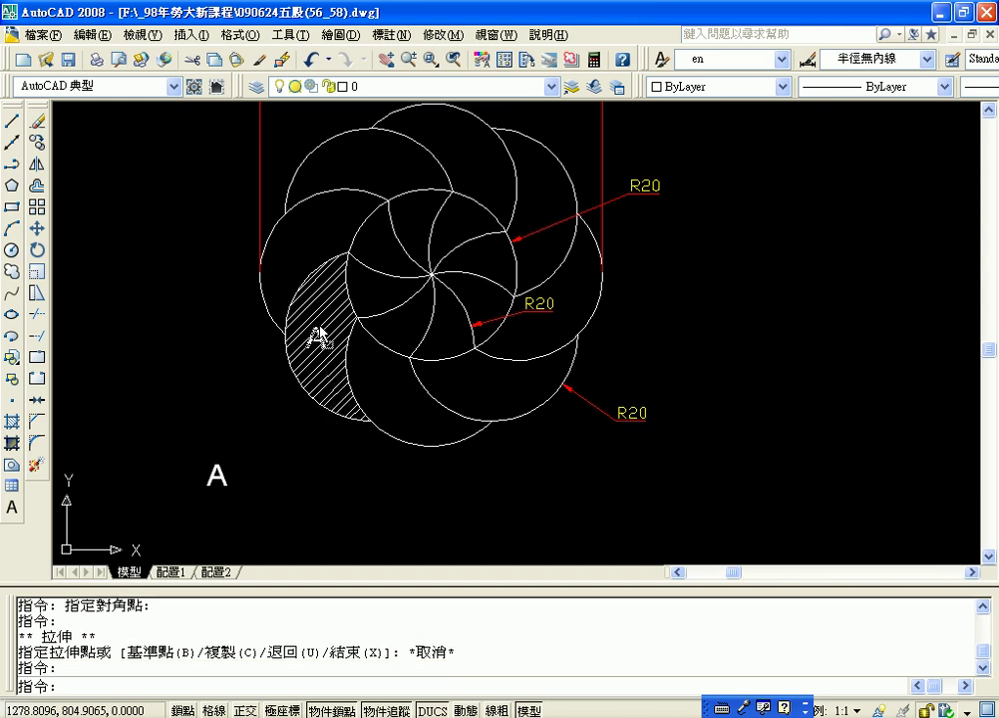
Move the A label into the hatched crescent, zoom out to show the 80 width, and select that dimension.
right_click_drag(320, 335, 319, 332)
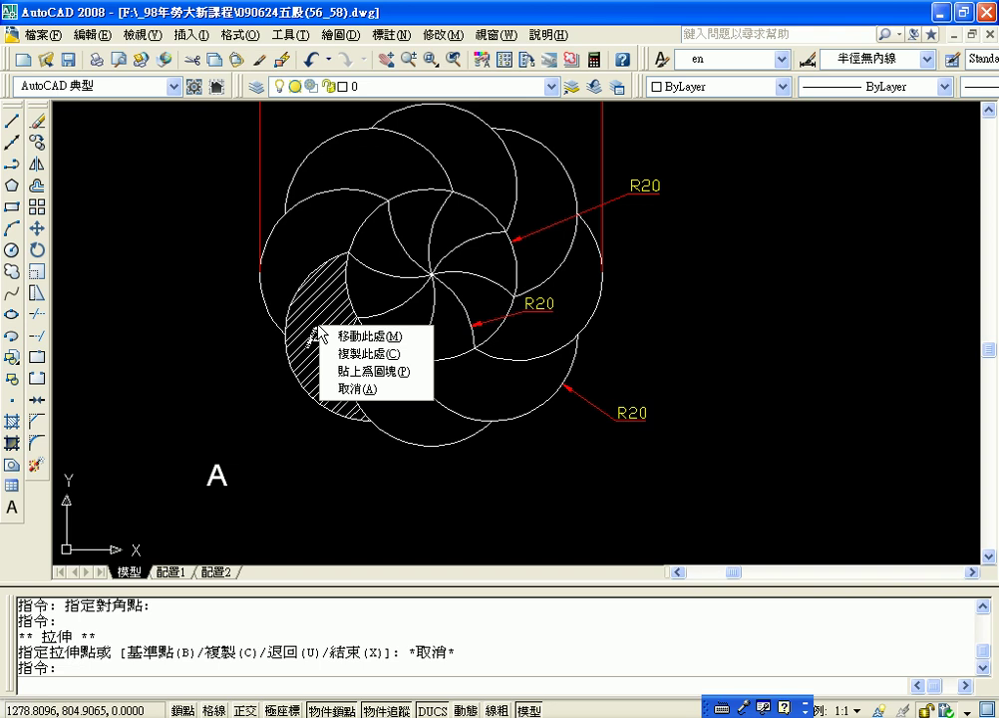
left_click(387, 337)
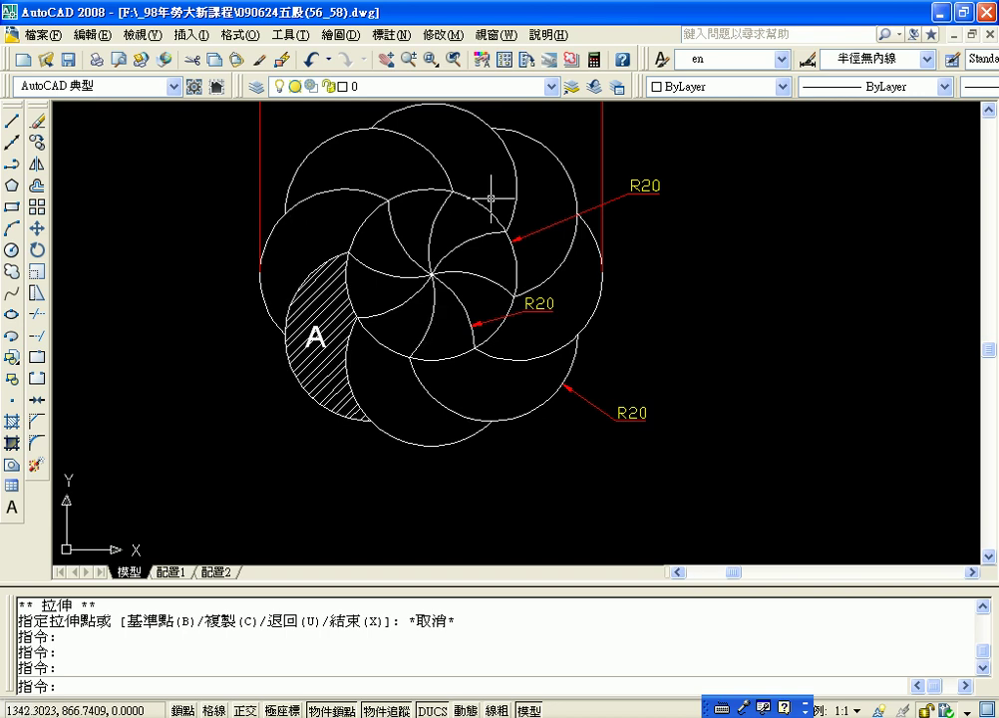
mouse_move(744, 349)
middle_mouse_down()
mouse_move(720, 399)
mouse_move(565, 383)
middle_mouse_up()
scroll(718, 389, "down", 2)
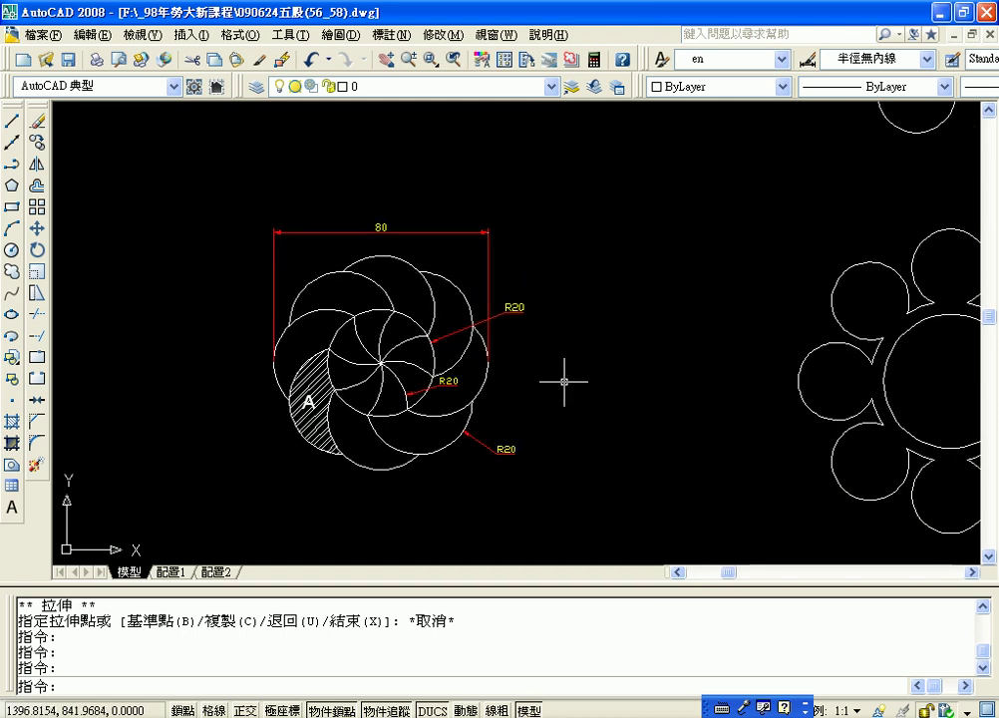
left_click(488, 278)
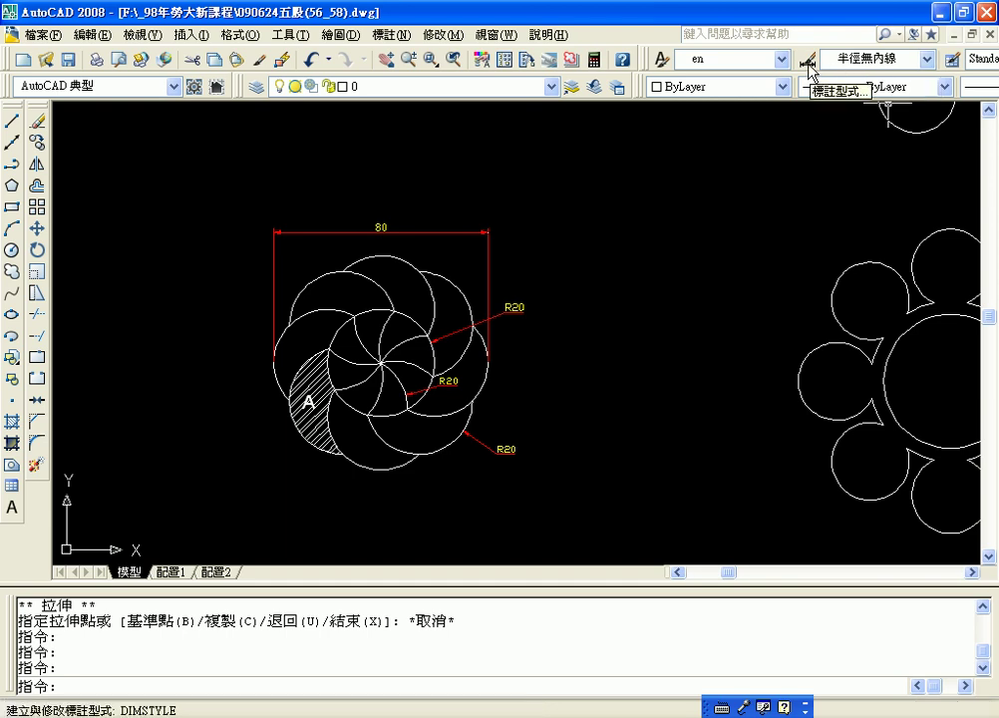
Open the 半徑無內線 style's Text settings and mark its yellow text colour and 28,07 preview text.
left_click(809, 63)
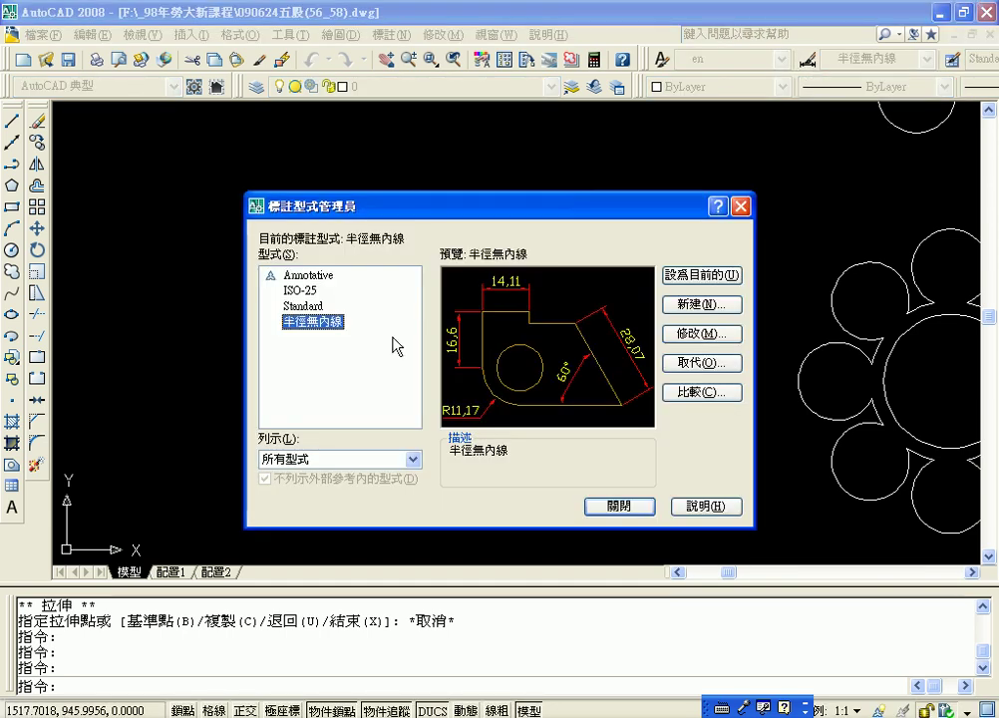
left_click(726, 334)
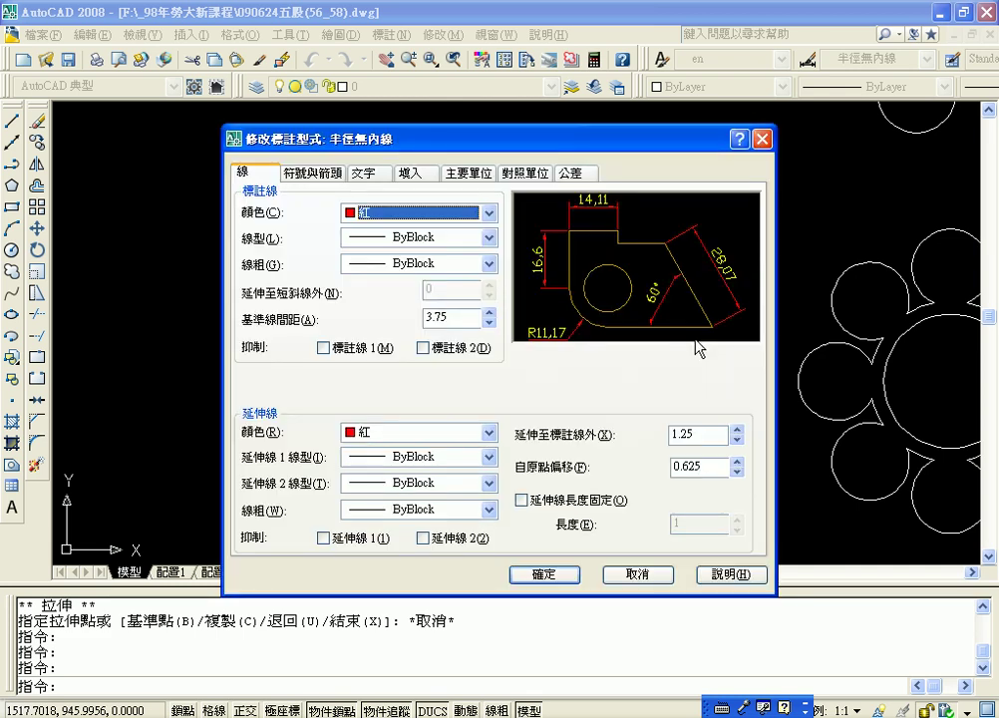
left_click(363, 173)
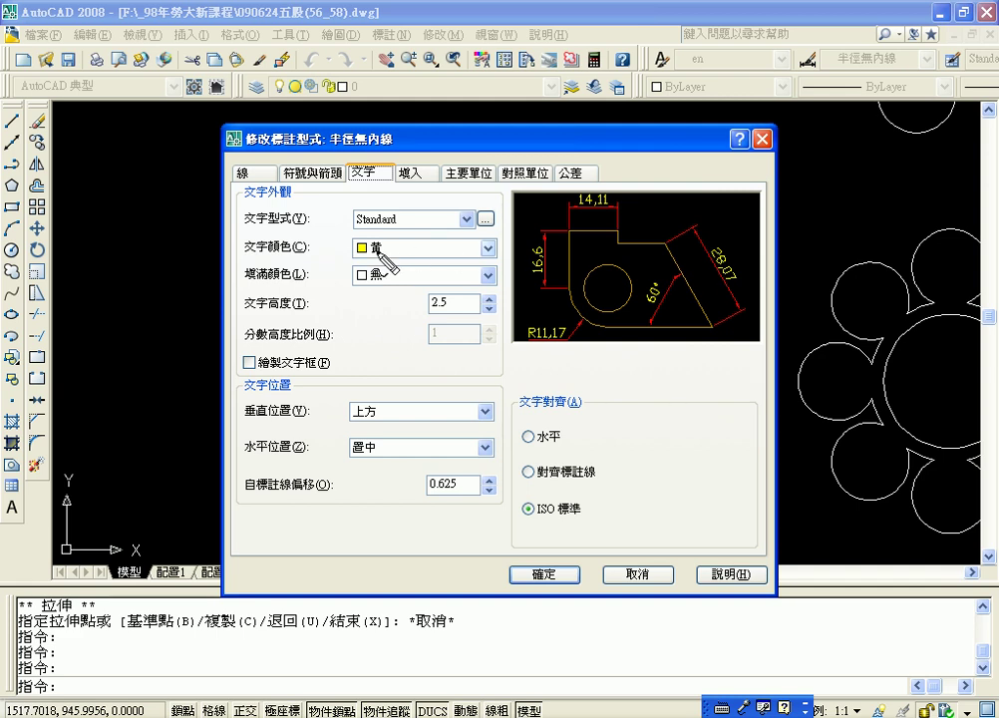
left_click_drag(245, 256, 349, 255)
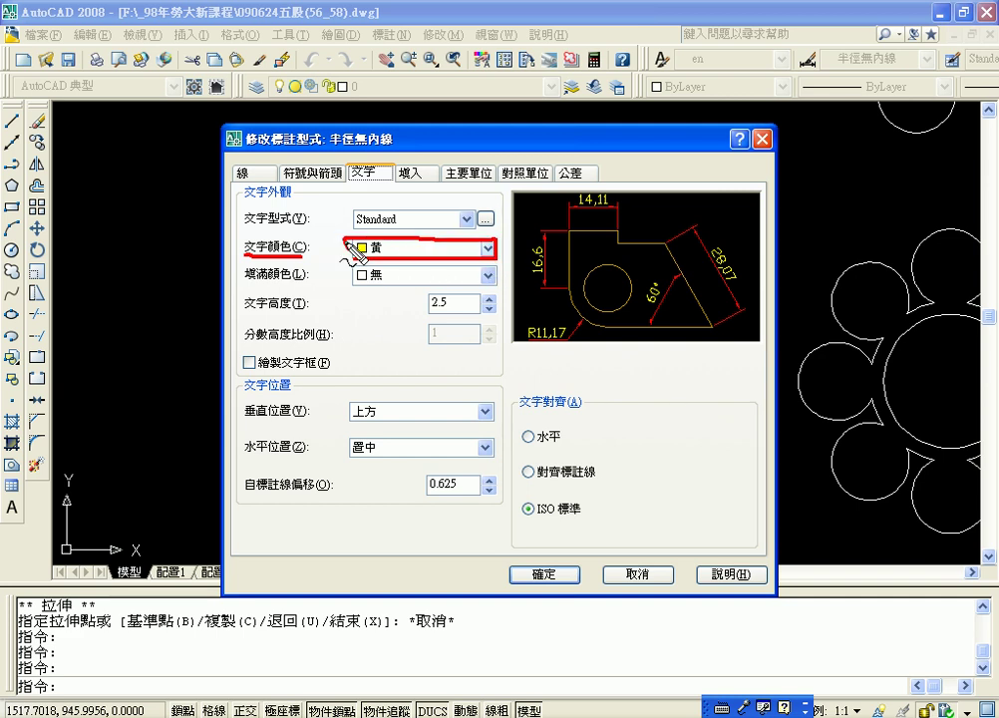
left_click_drag(701, 251, 731, 289)
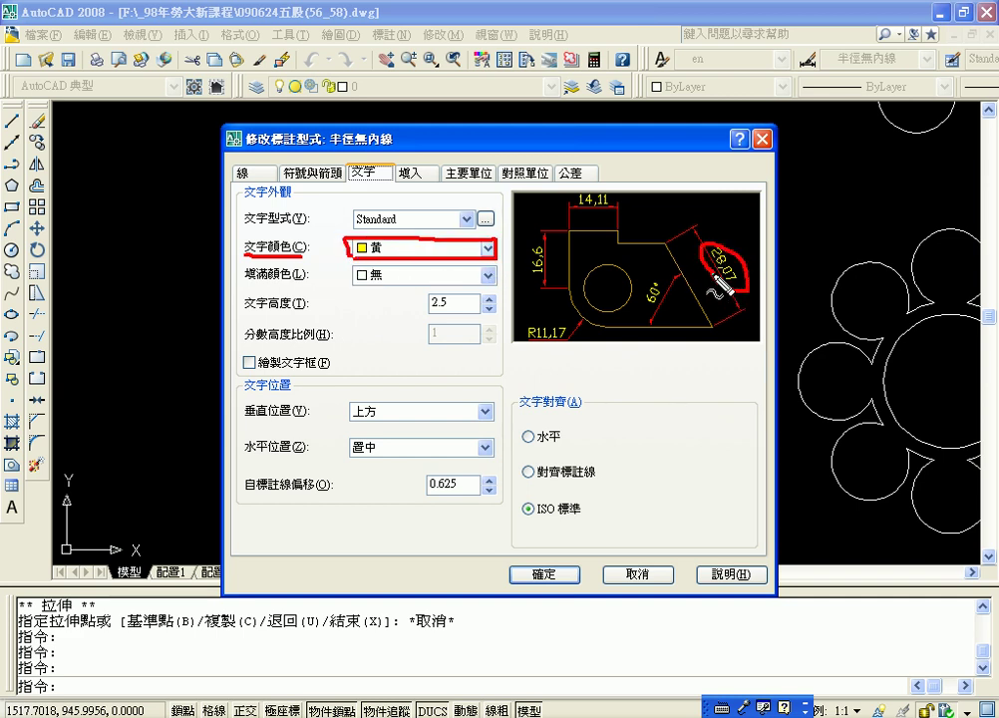
key("Escape")
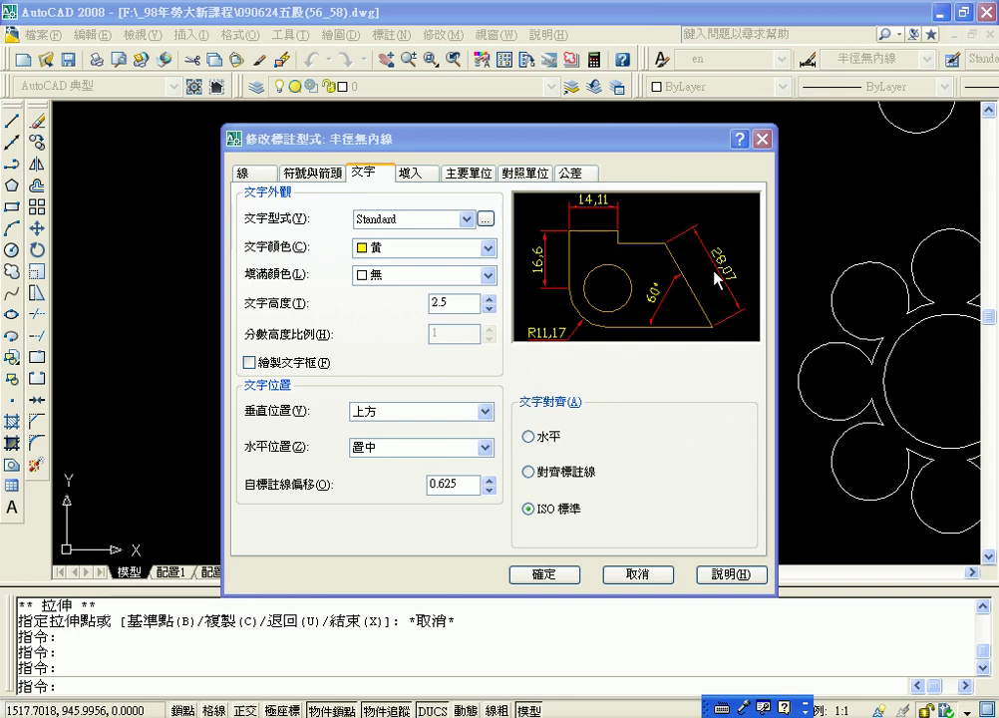
Verify the 半徑無內線 dimension and extension lines are red, then close both style dialogs.
left_click(314, 174)
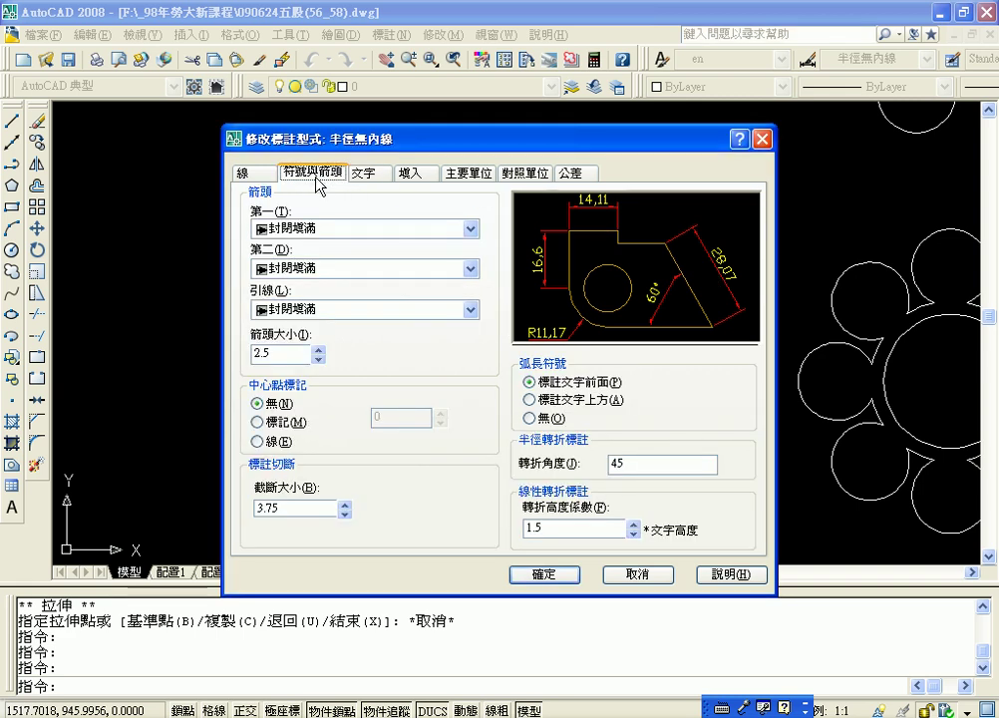
left_click(268, 176)
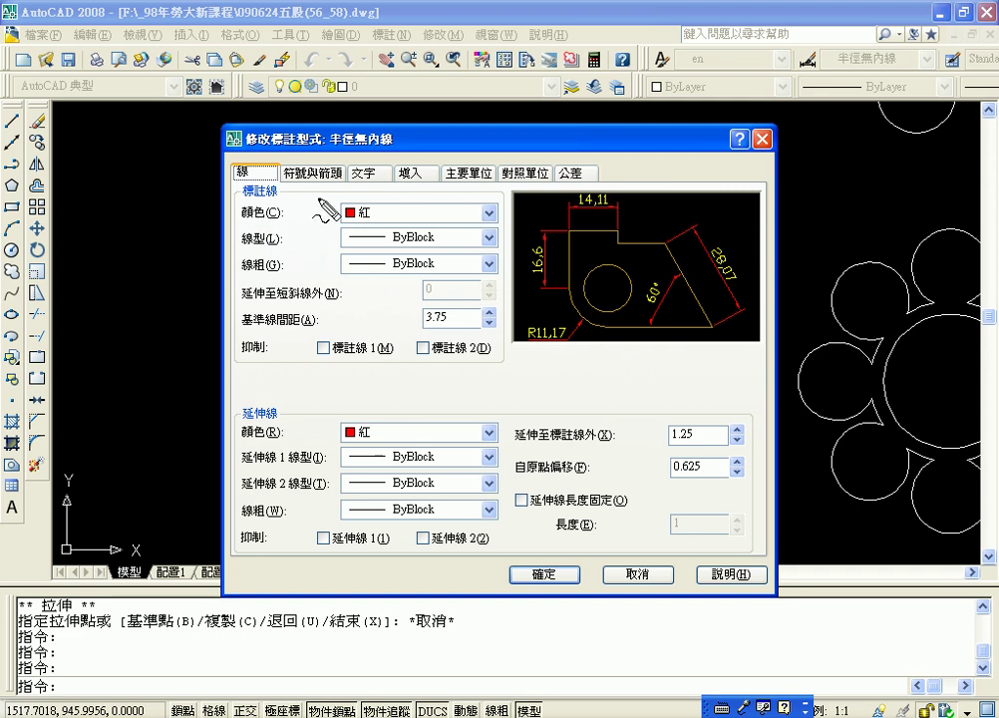
left_click_drag(342, 221, 462, 223)
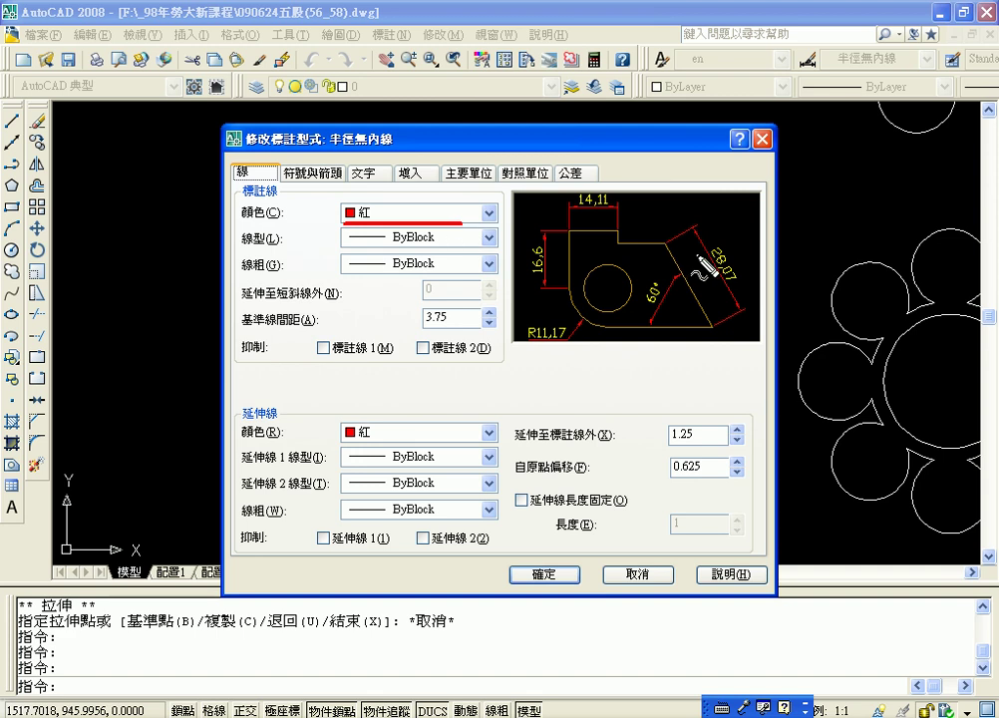
left_click_drag(702, 236, 744, 303)
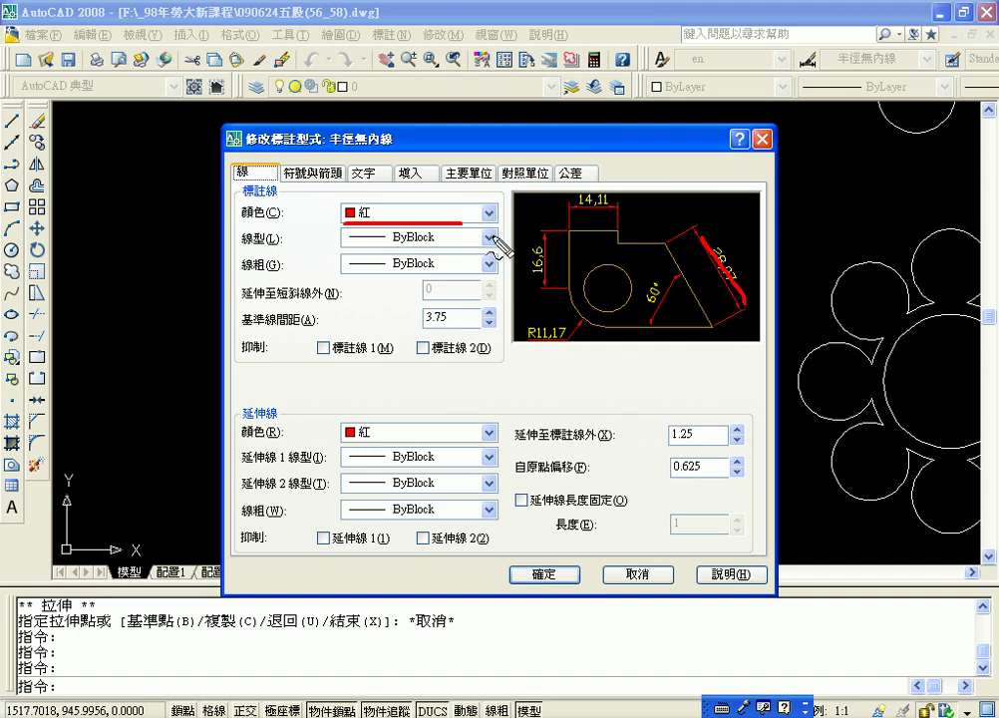
key("Escape")
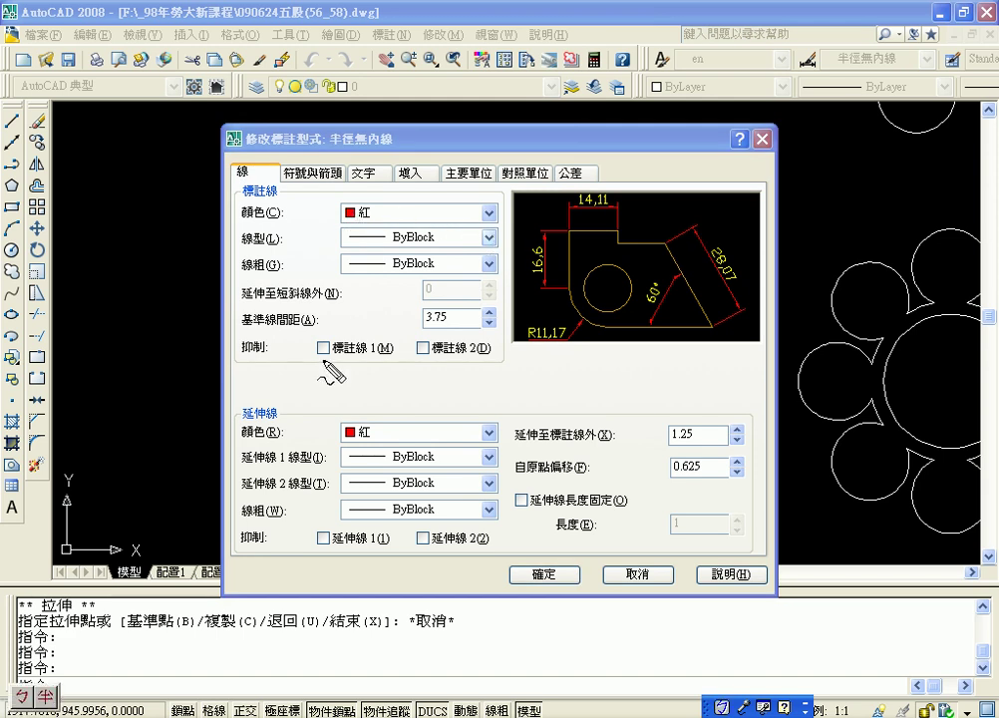
mouse_move(344, 445)
left_mouse_down()
mouse_move(352, 431)
mouse_move(239, 438)
left_mouse_up()
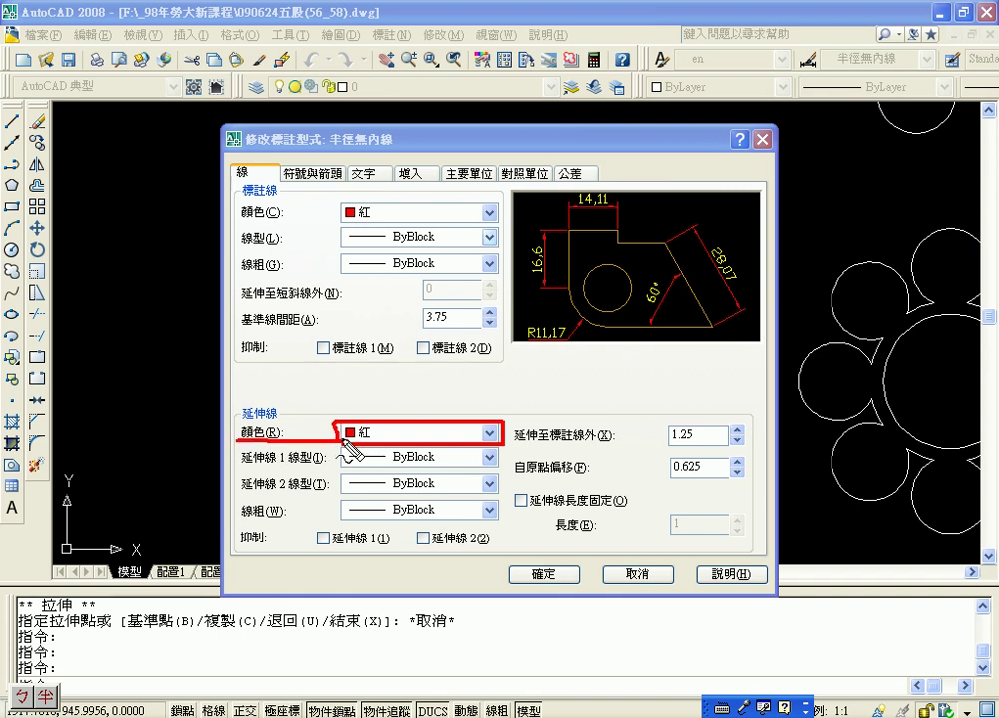
key("Escape")
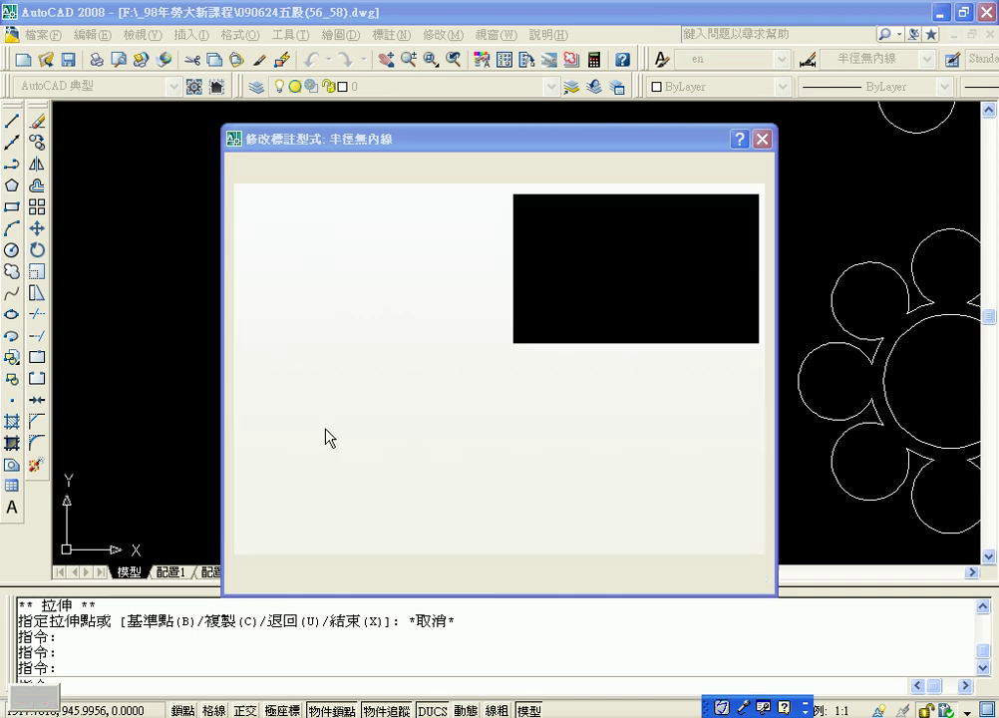
left_click(539, 576)
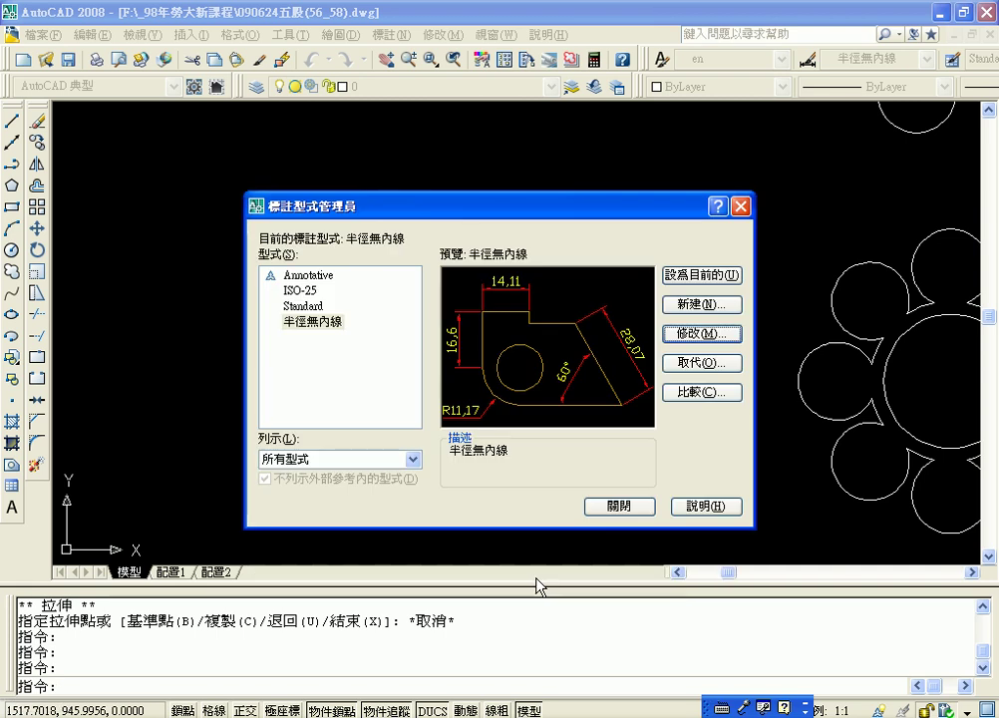
left_click(610, 507)
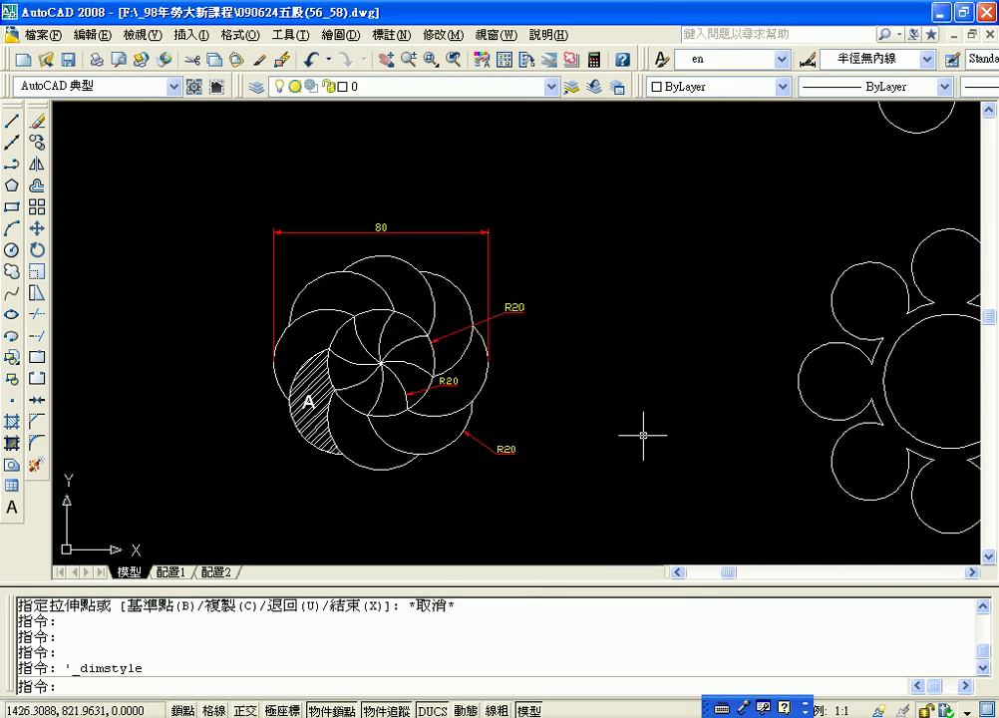